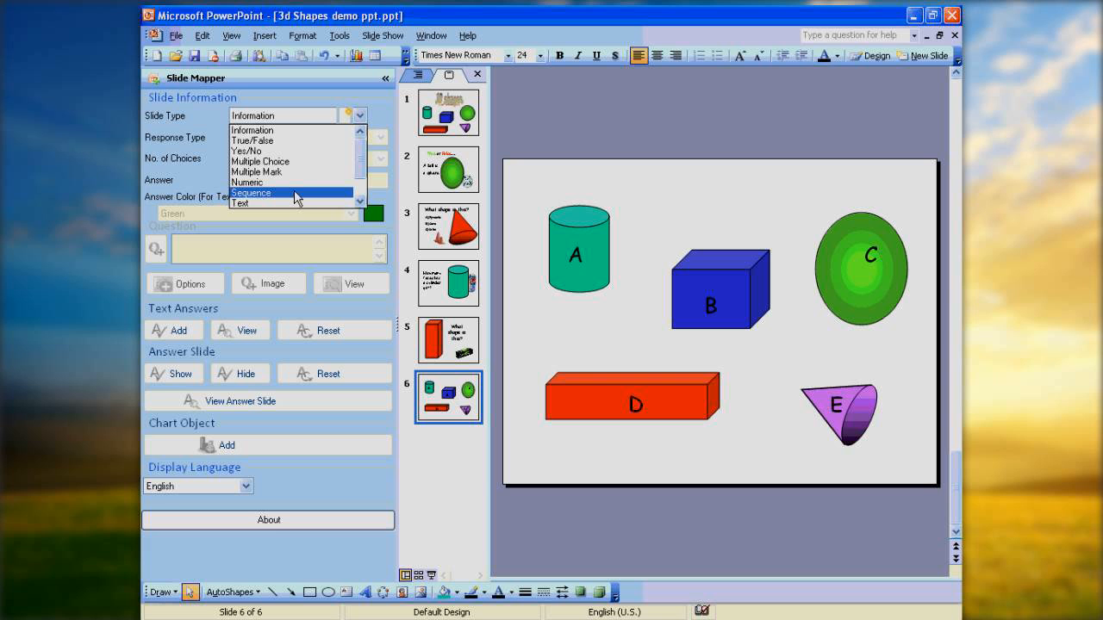
# Step: Set slide 6 to a Sequence slide with Text responses, 5 choices and answer ce
pyautogui.click(294, 193)
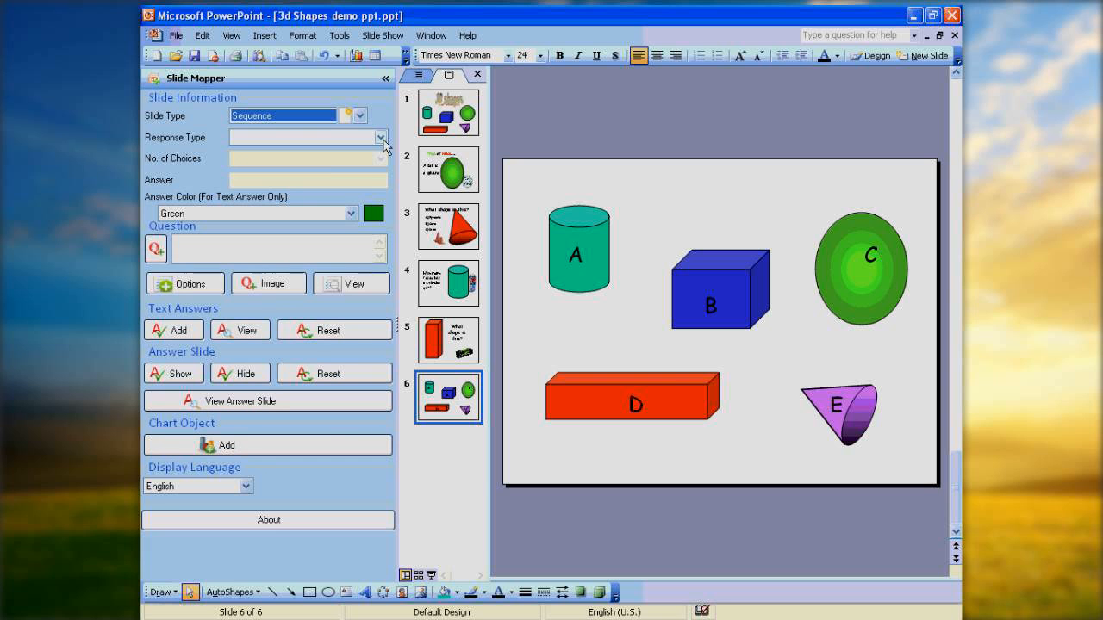
pyautogui.click(380, 138)
pyautogui.click(289, 163)
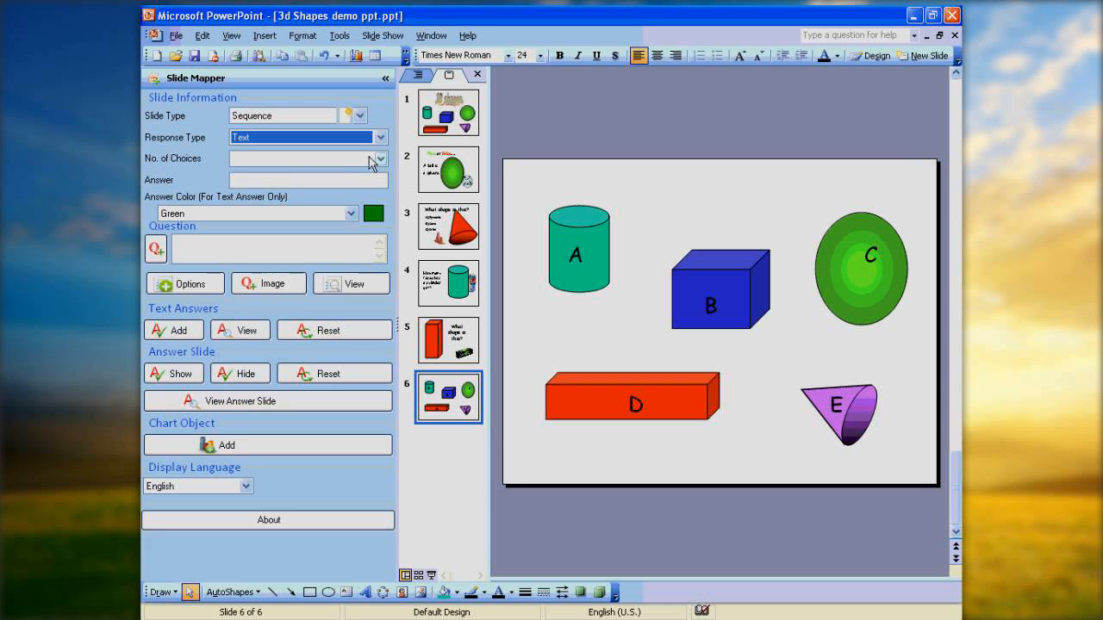
pyautogui.click(380, 158)
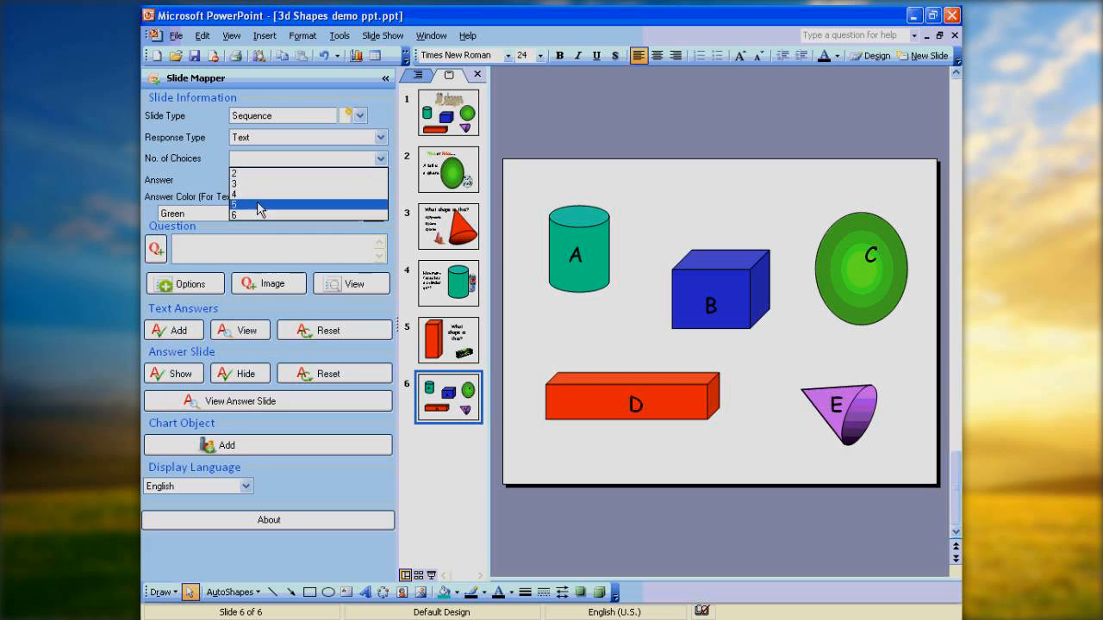
pyautogui.click(258, 204)
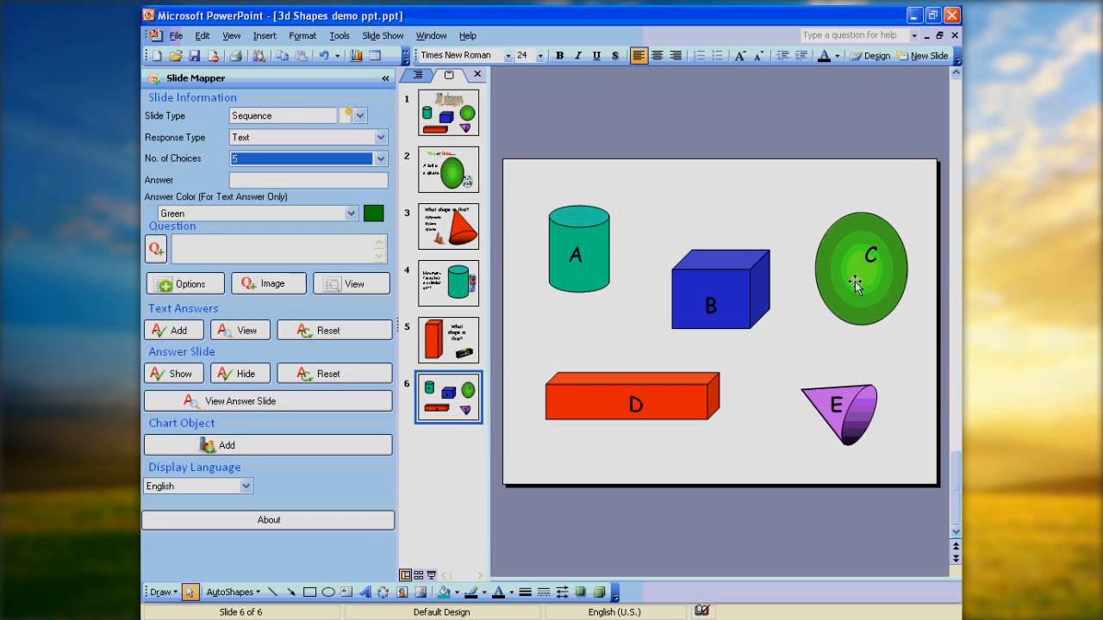
pyautogui.click(242, 181)
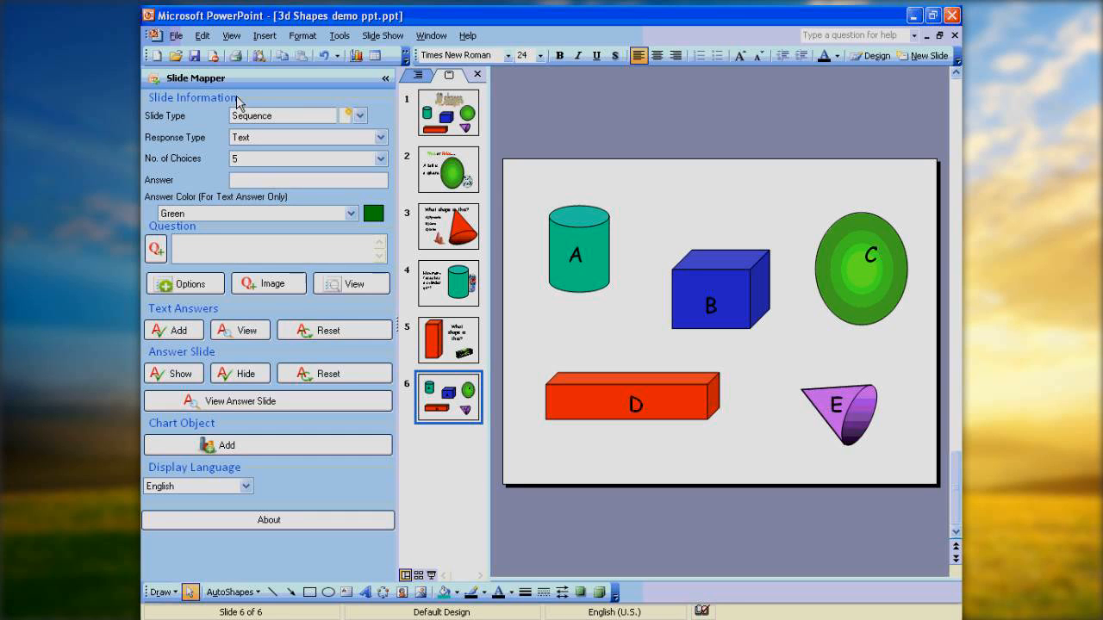
pyautogui.write('ce')
# Step: Change slide 6 to a Multiple Mark slide with Text responses and 5 choices
pyautogui.click(362, 117)
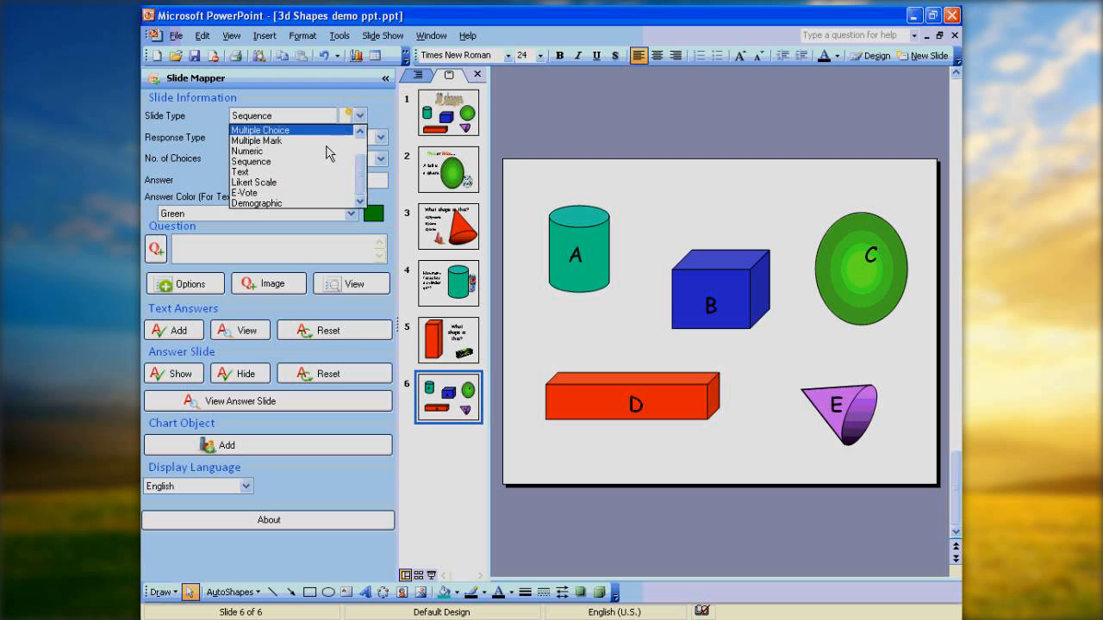
pyautogui.click(281, 140)
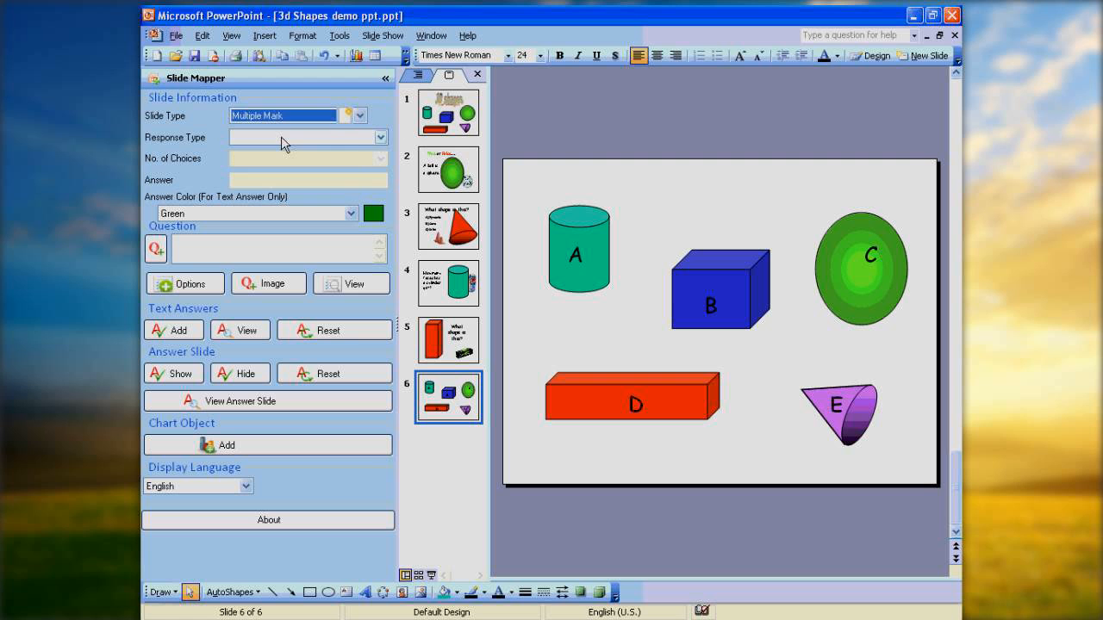
pyautogui.click(380, 136)
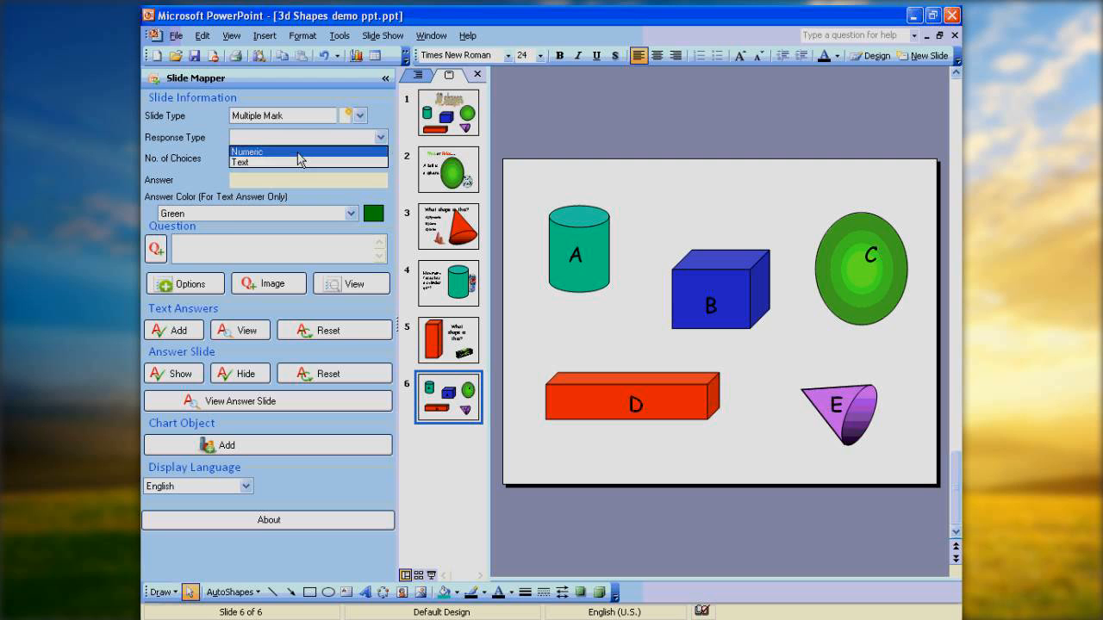
pyautogui.click(290, 162)
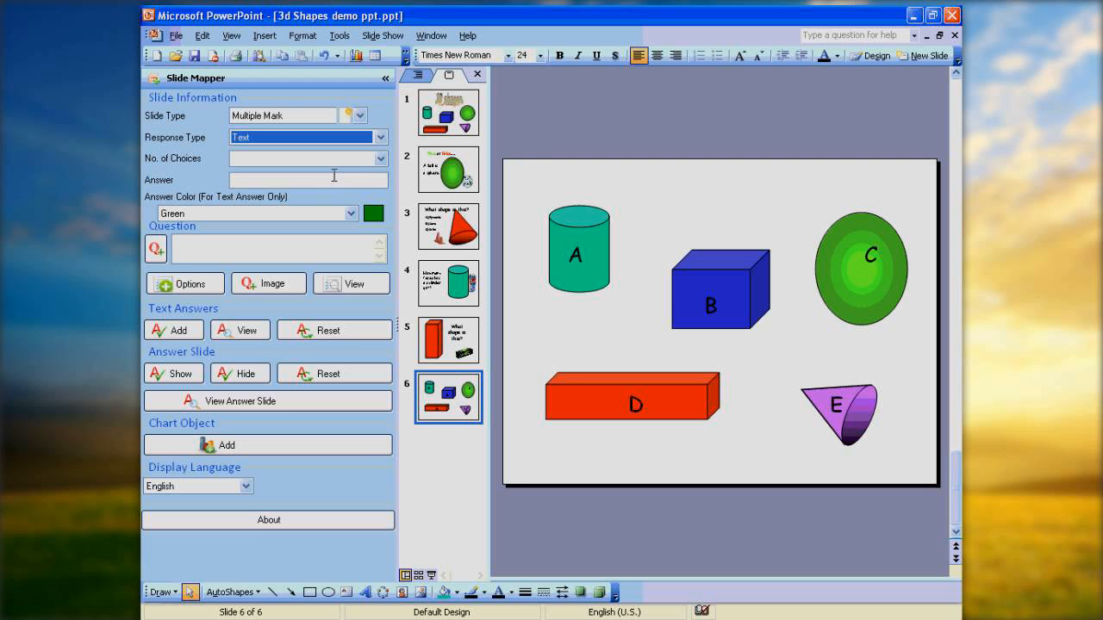
pyautogui.click(381, 159)
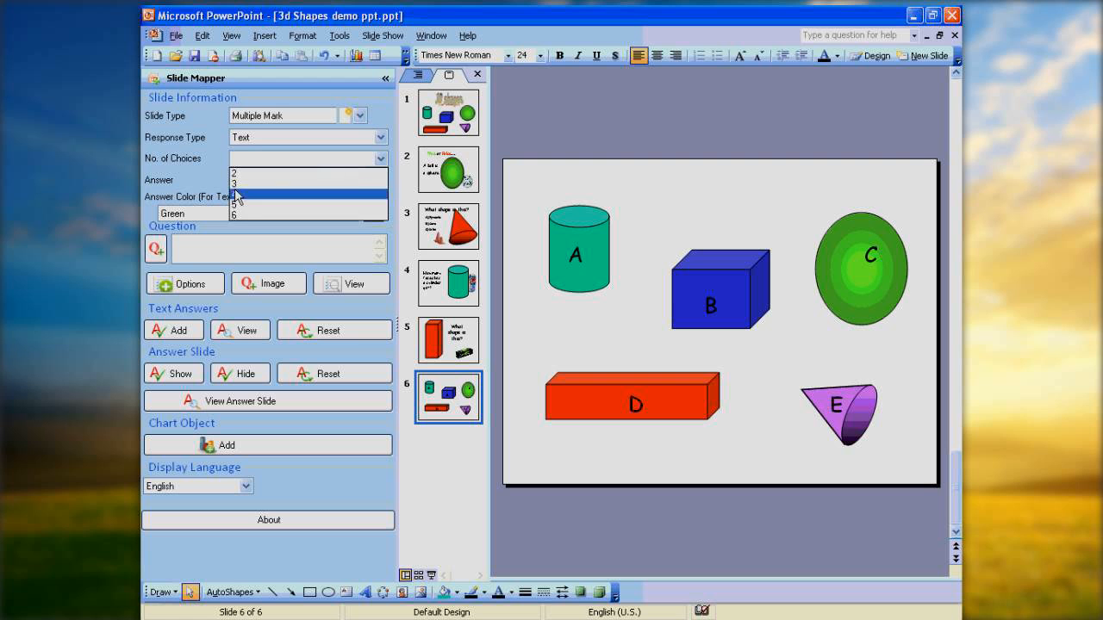
pyautogui.click(241, 210)
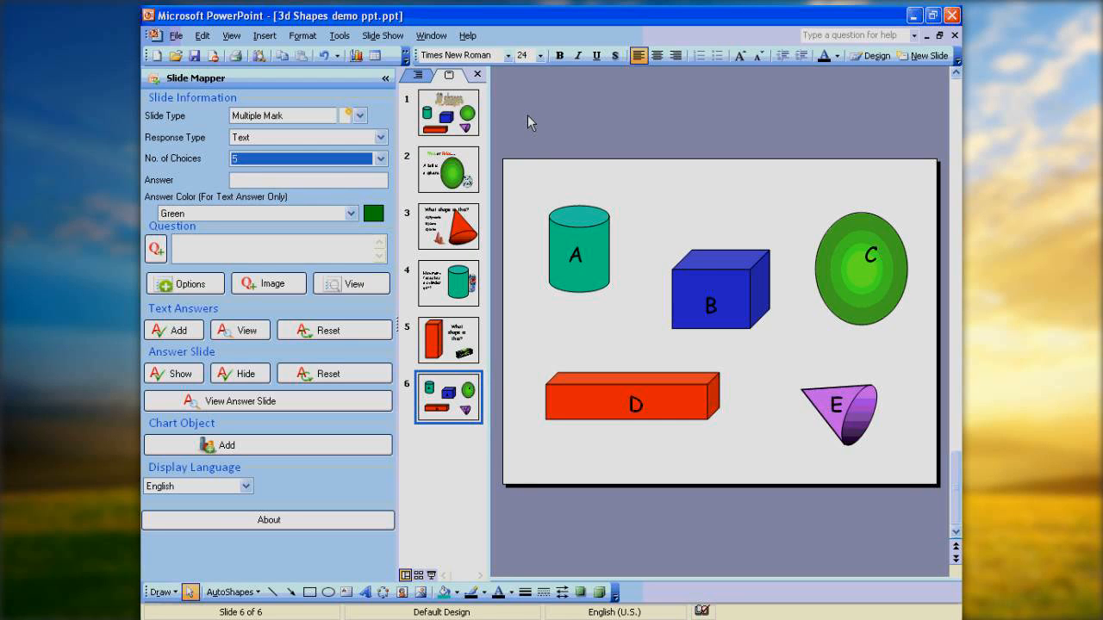
# Step: Enter ace as the slide's answer and save the presentation
pyautogui.click(245, 180)
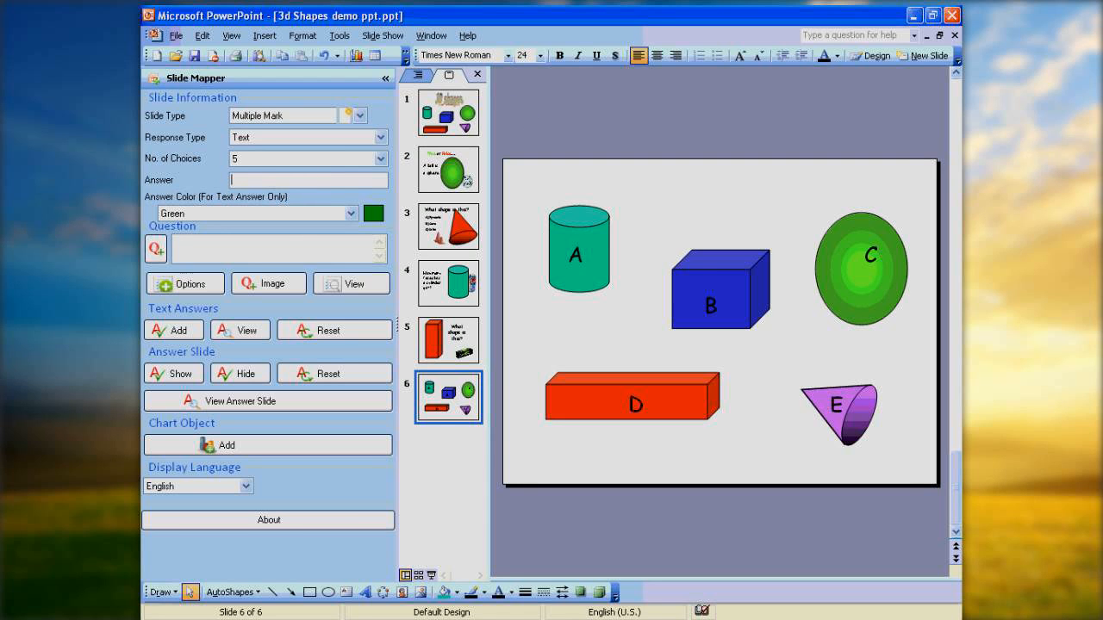
pyautogui.write('ace')
pyautogui.click(195, 57)
# Step: Switch to ClassComm 5 and select the Resources folder
pyautogui.click(915, 15)
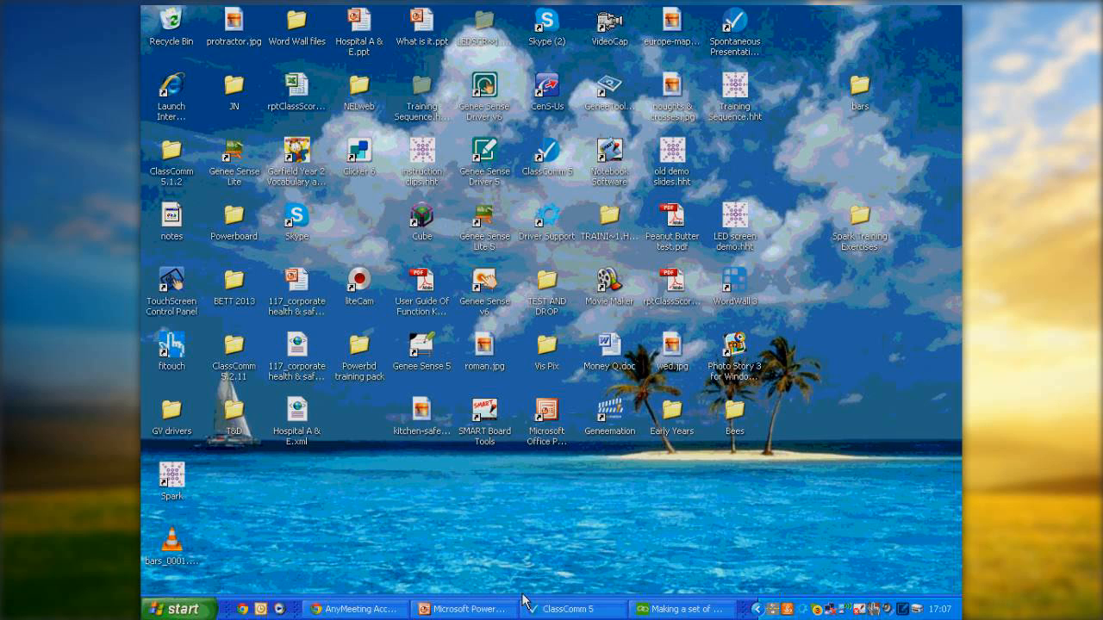
pyautogui.click(591, 610)
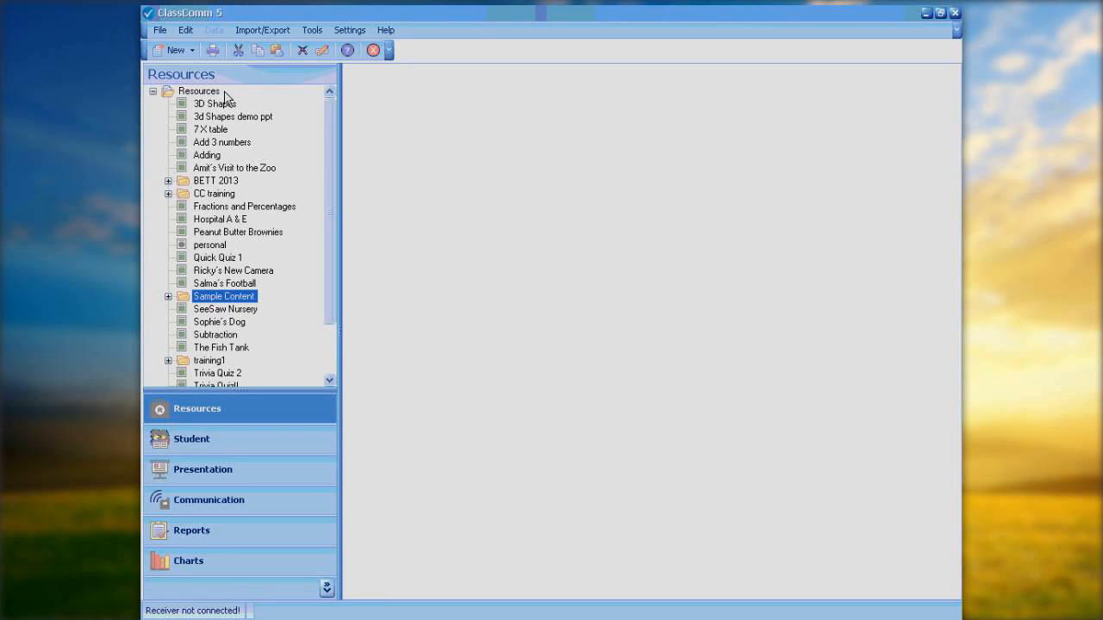
pyautogui.click(167, 90)
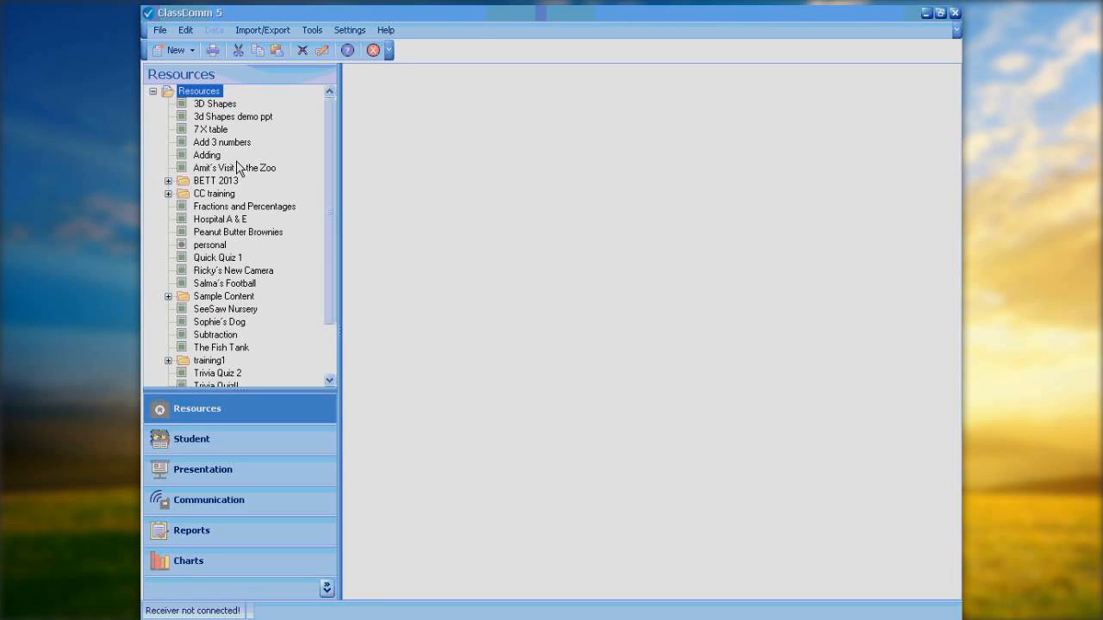
# Step: Start a new PowerPoint activity mapped to the 3d Shapes demo ppt.ppt presentation
pyautogui.click(191, 53)
pyautogui.moveTo(215, 89)
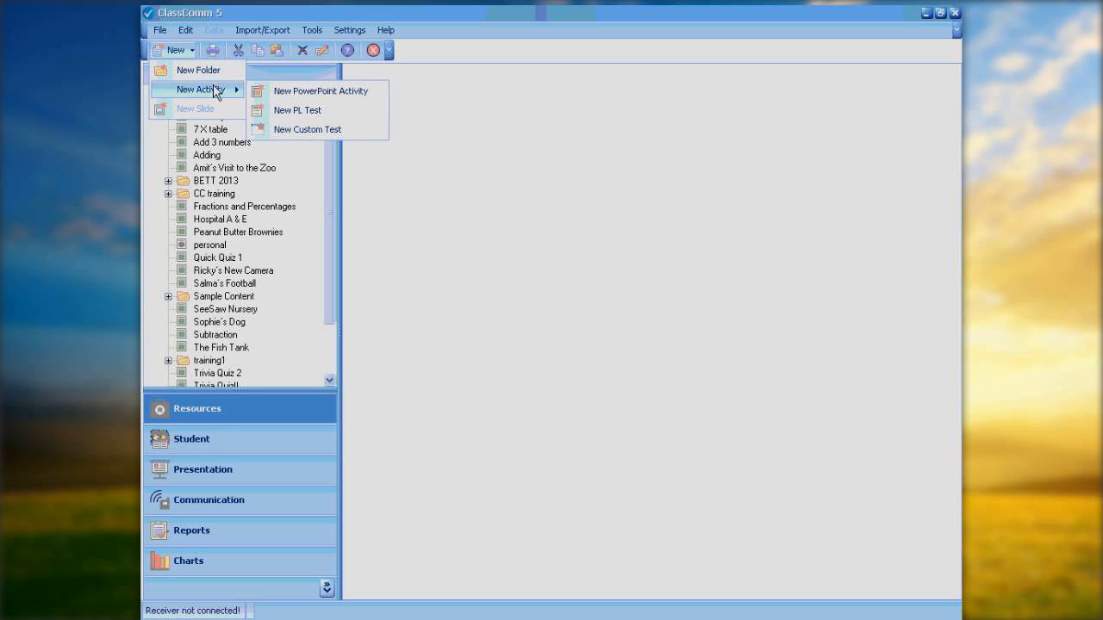
pyautogui.click(357, 97)
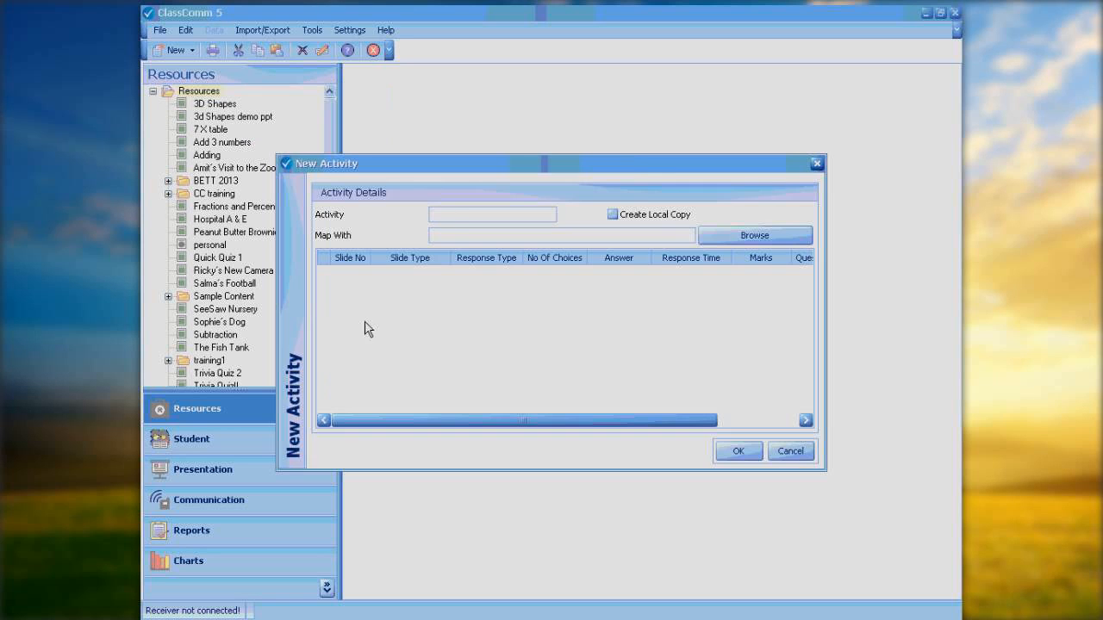
pyautogui.moveTo(641, 168); pyautogui.dragTo(688, 92)
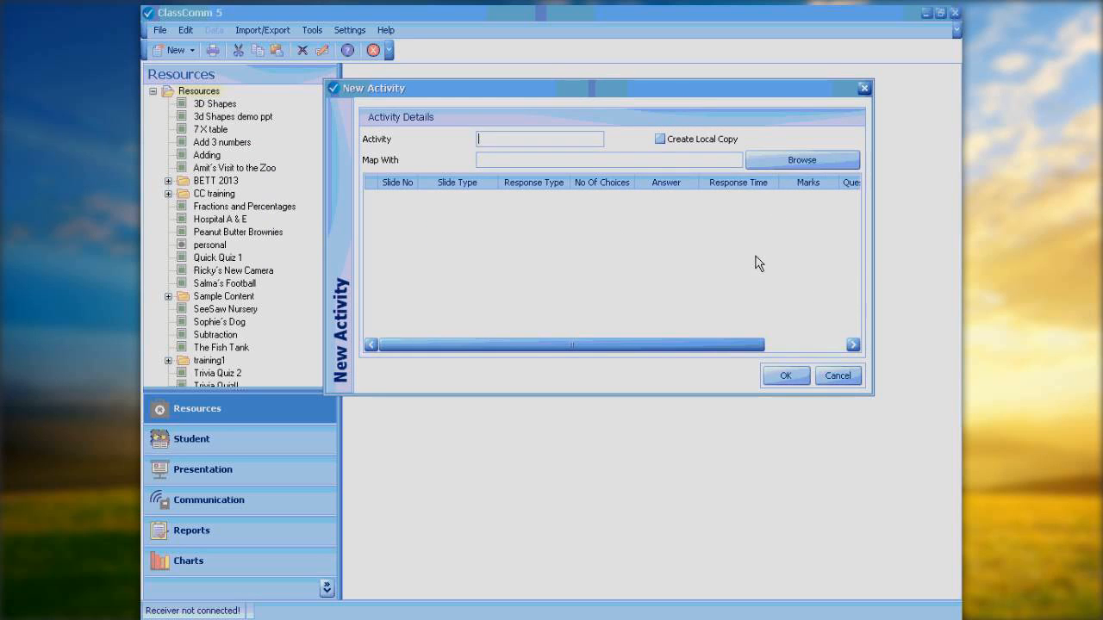
pyautogui.click(802, 160)
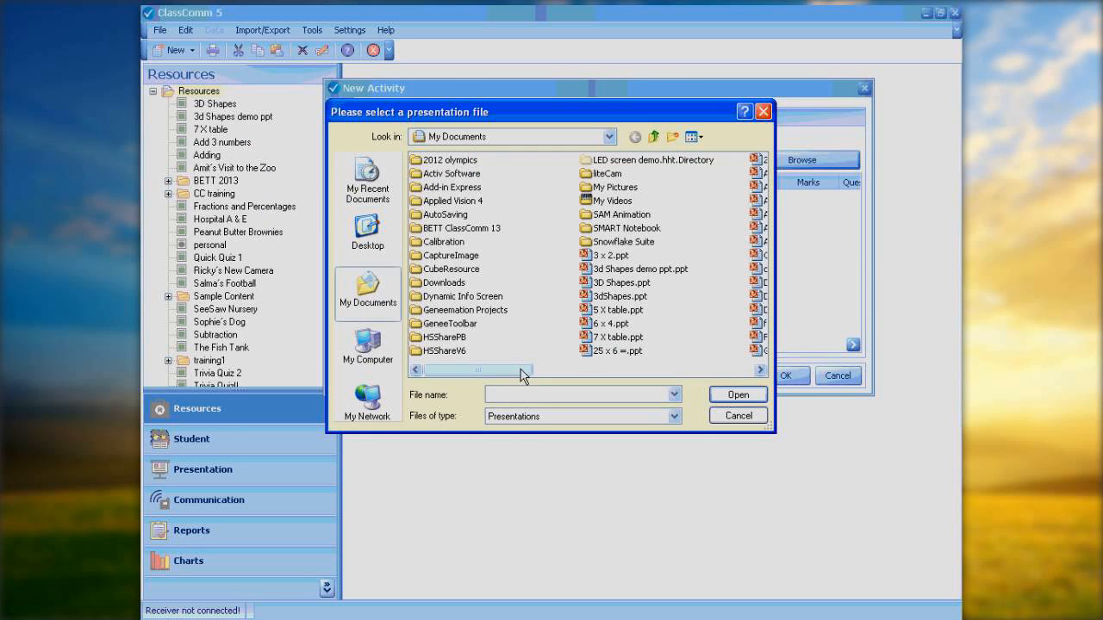
pyautogui.moveTo(521, 374); pyautogui.dragTo(552, 377)
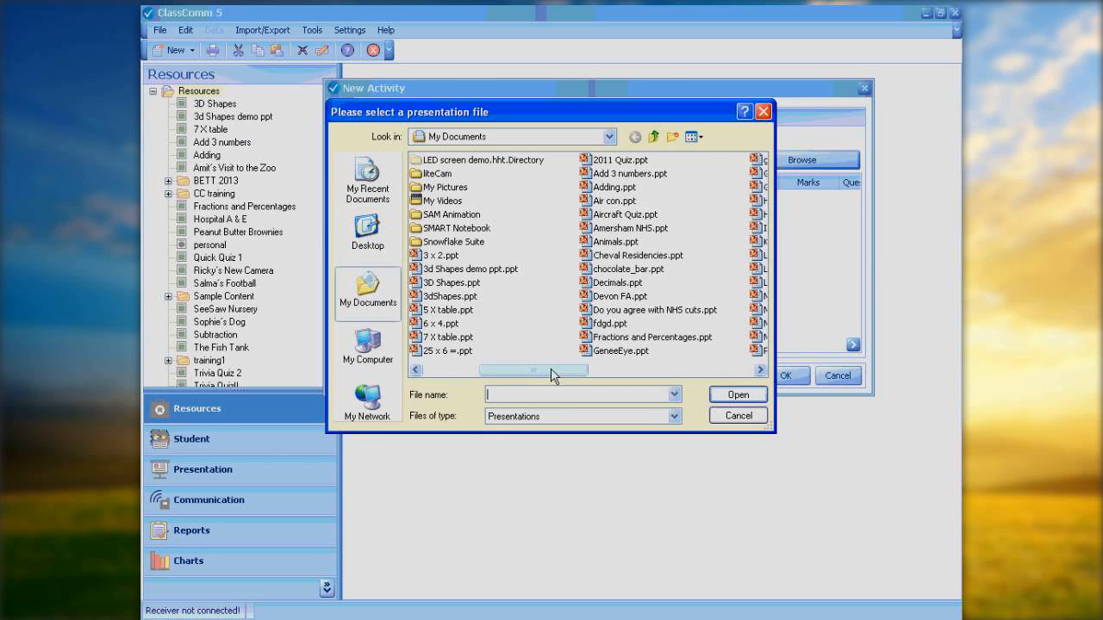
pyautogui.doubleClick(450, 270)
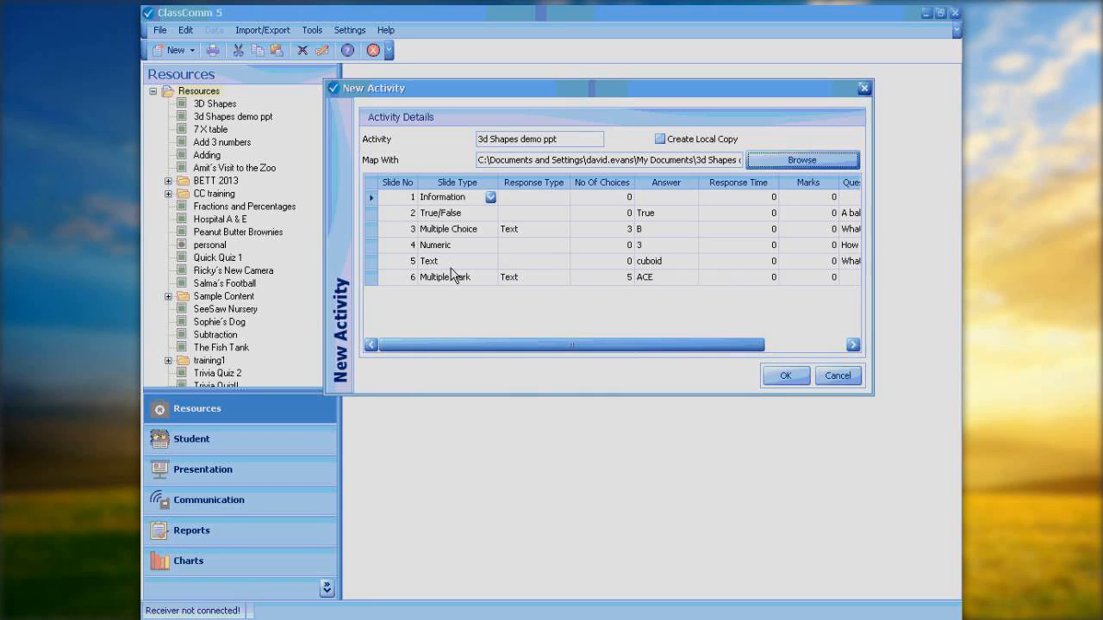
# Step: Review the mapped slide settings, try to confirm the new activity, then cancel it
pyautogui.moveTo(513, 345)
pyautogui.mouseDown()
pyautogui.moveTo(612, 342)
pyautogui.moveTo(505, 347)
pyautogui.mouseUp()
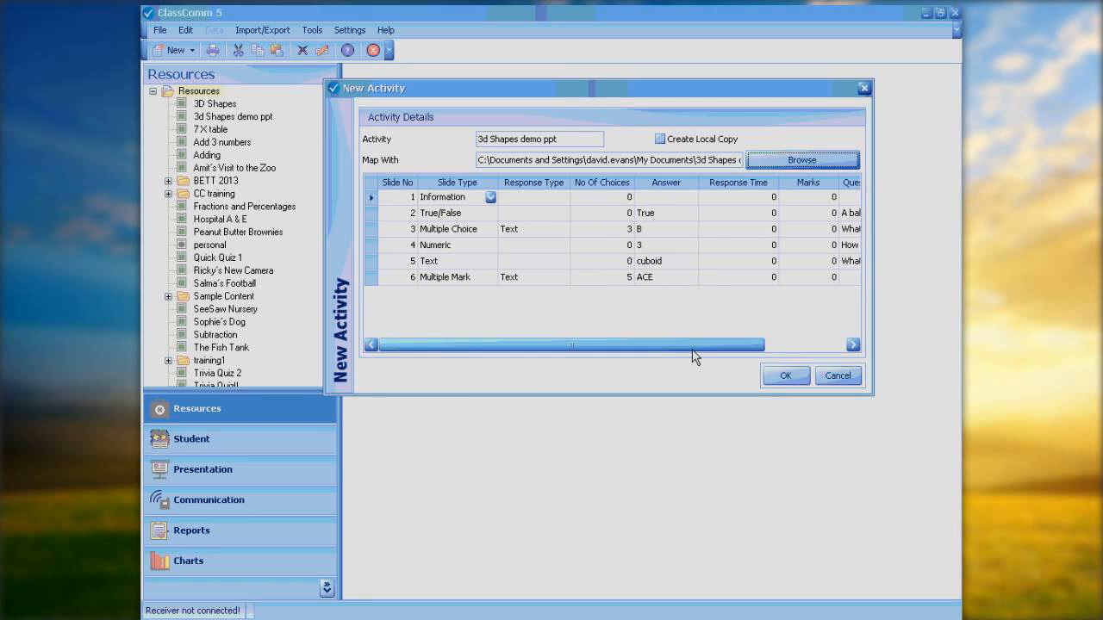
pyautogui.moveTo(698, 344); pyautogui.dragTo(823, 322)
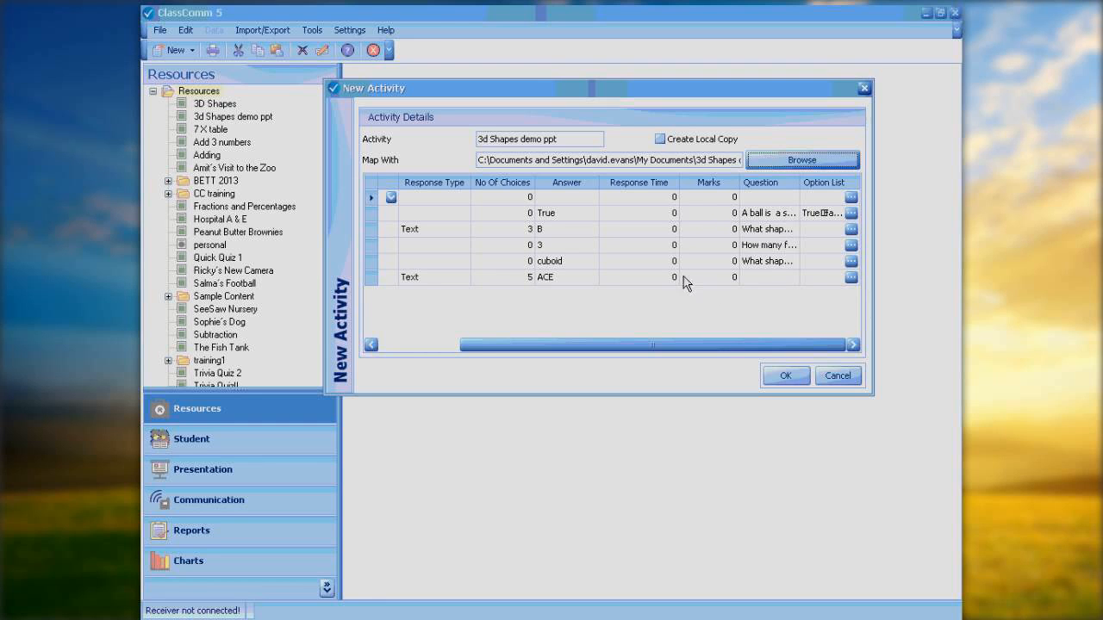
pyautogui.click(785, 377)
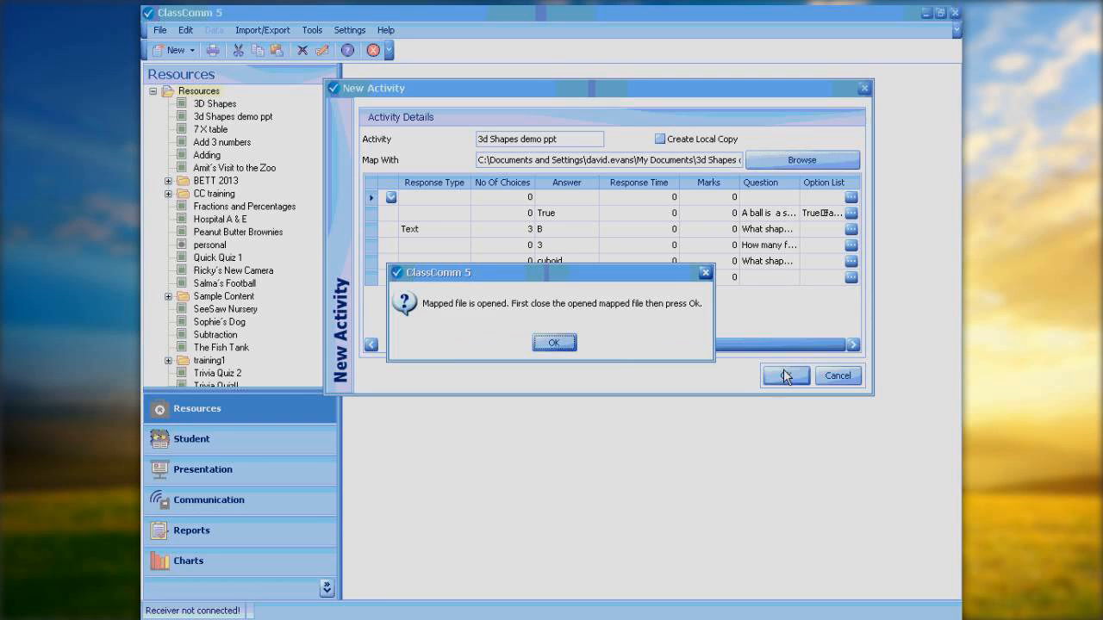
pyautogui.click(553, 343)
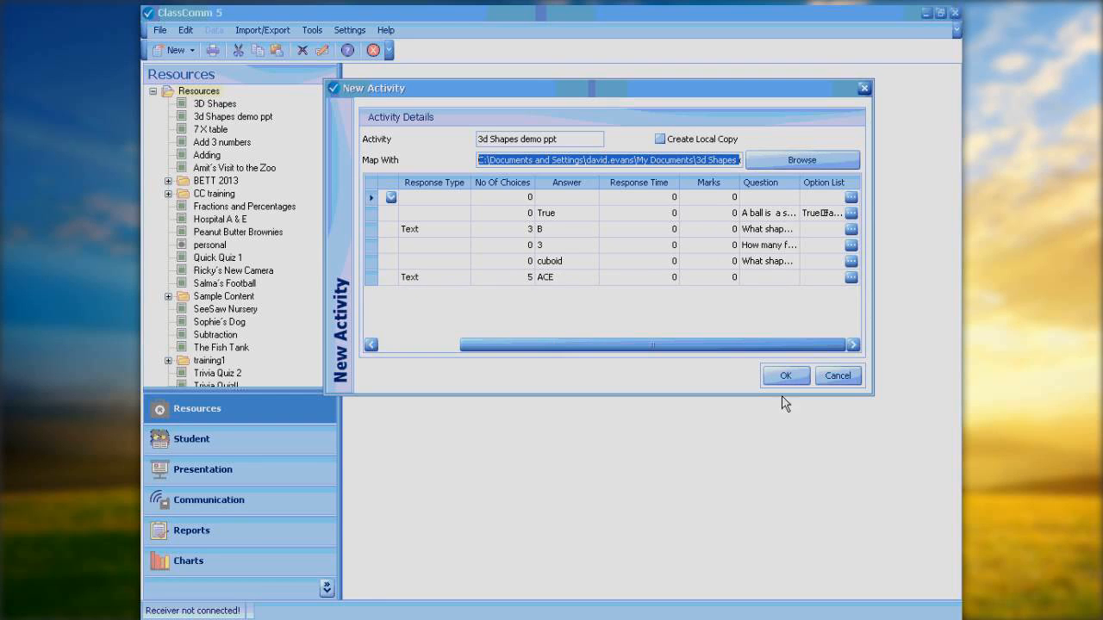
pyautogui.click(846, 377)
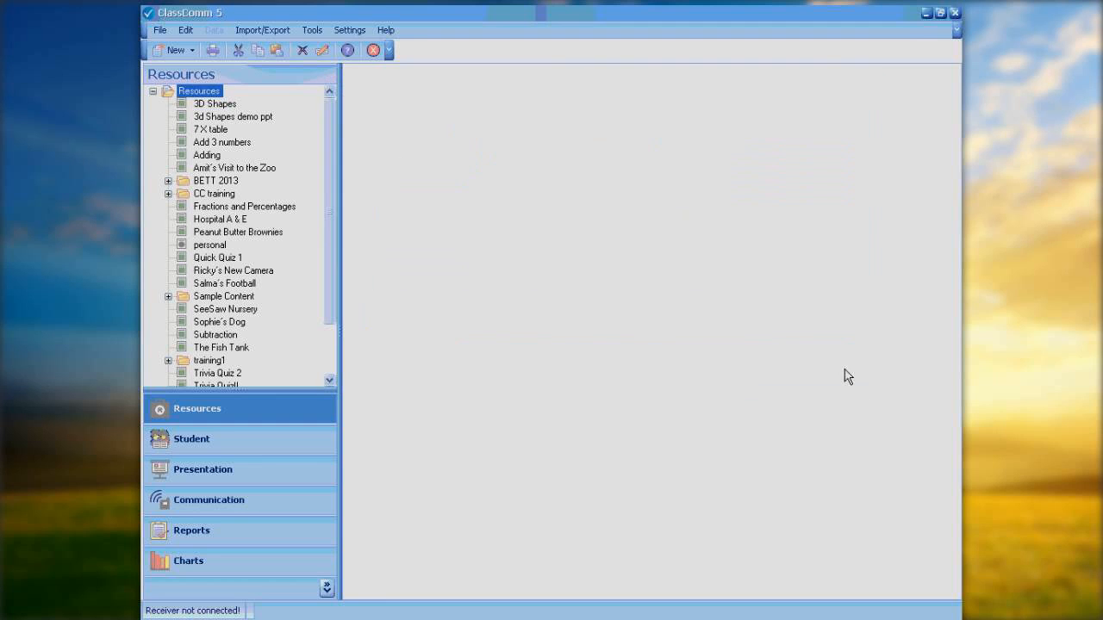
# Step: Close the PowerPoint presentation, saving its changes
pyautogui.click(929, 16)
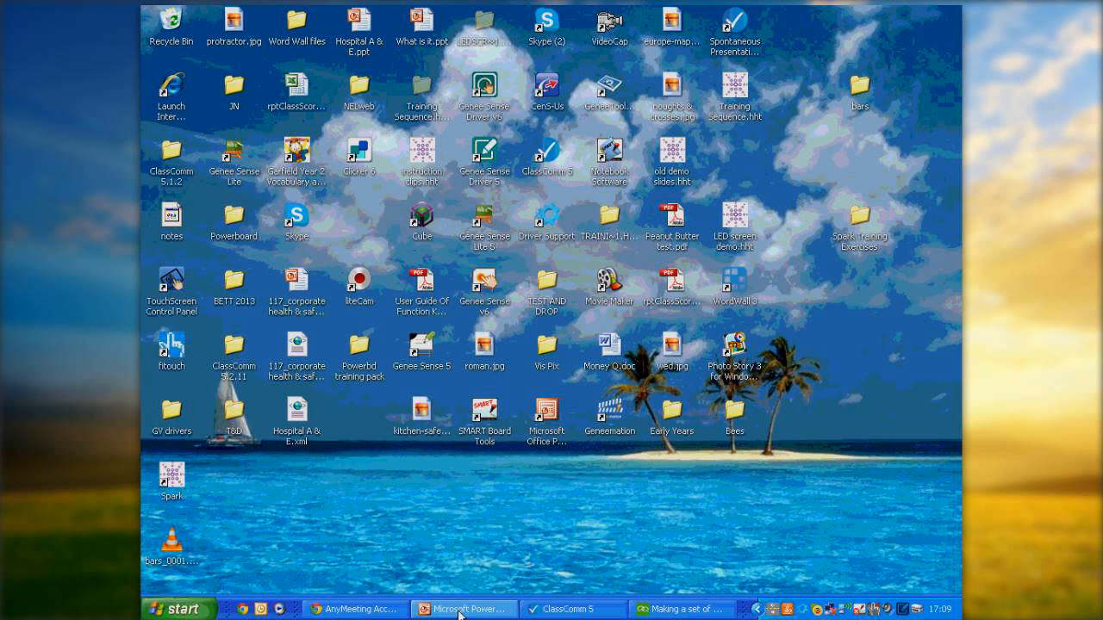
pyautogui.rightClick(463, 609)
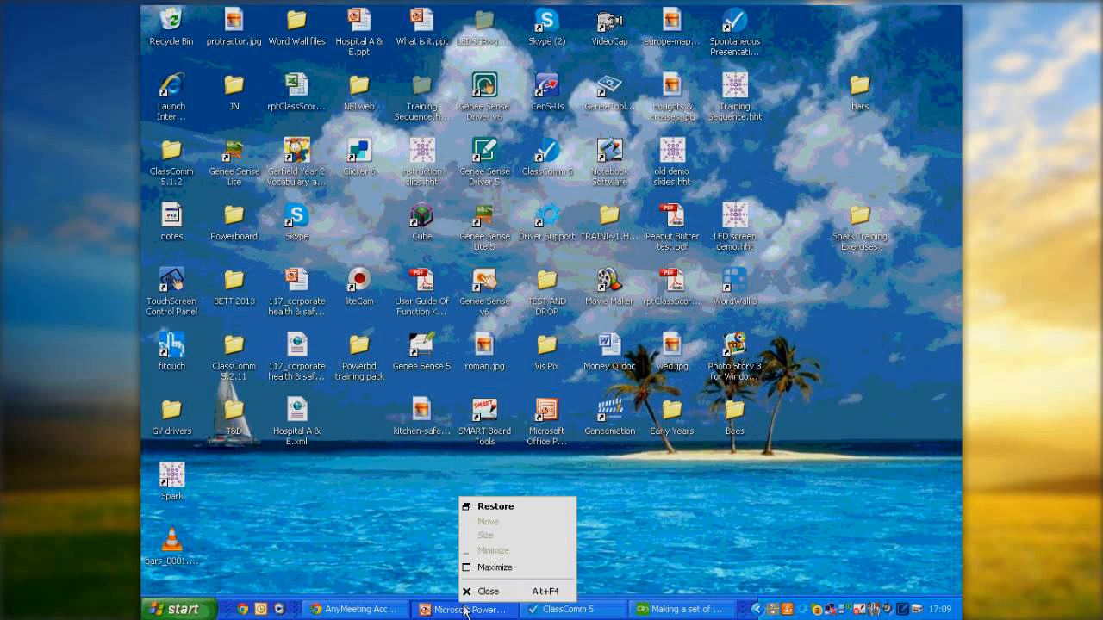
pyautogui.click(483, 591)
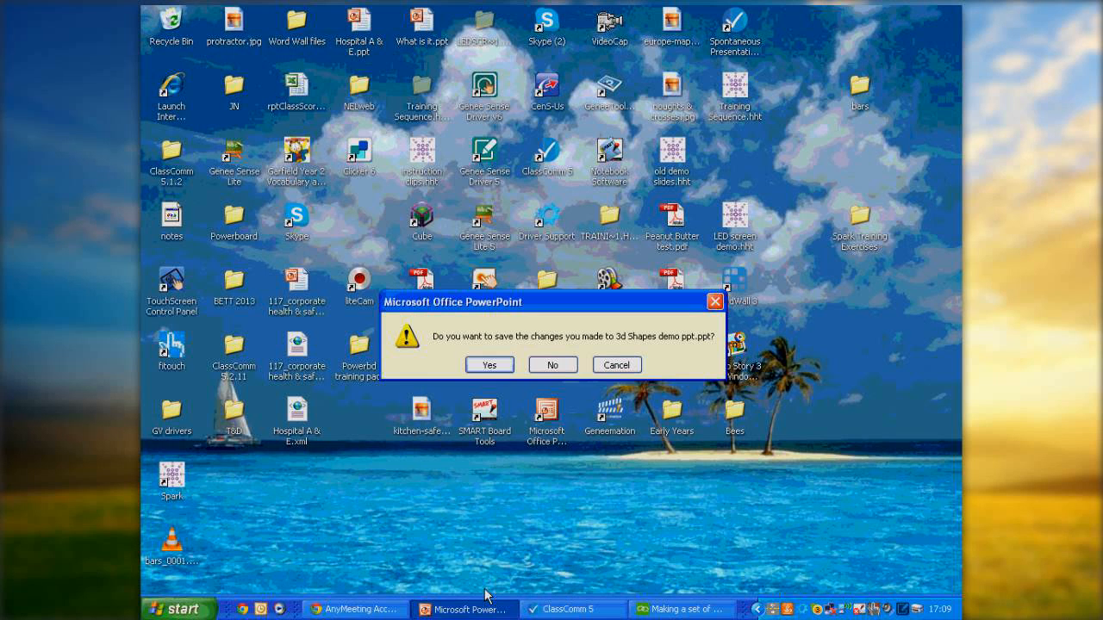
pyautogui.click(502, 367)
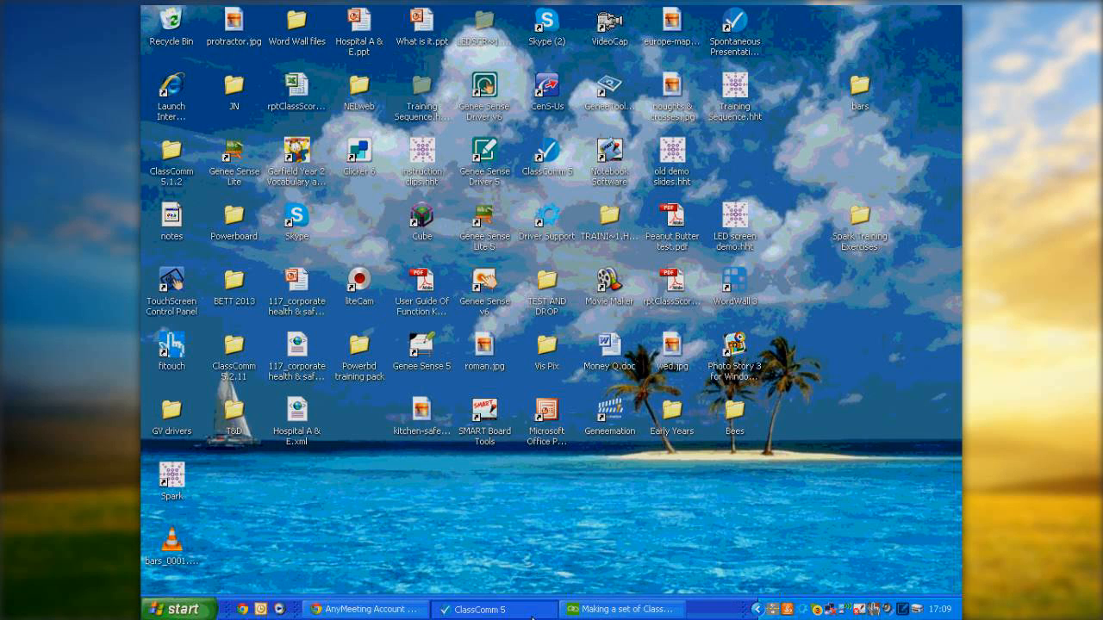
# Step: Switch to ClassComm 5 and start a new PowerPoint activity mapped to the 3d Shapes demo ppt.ppt presentation
pyautogui.click(517, 609)
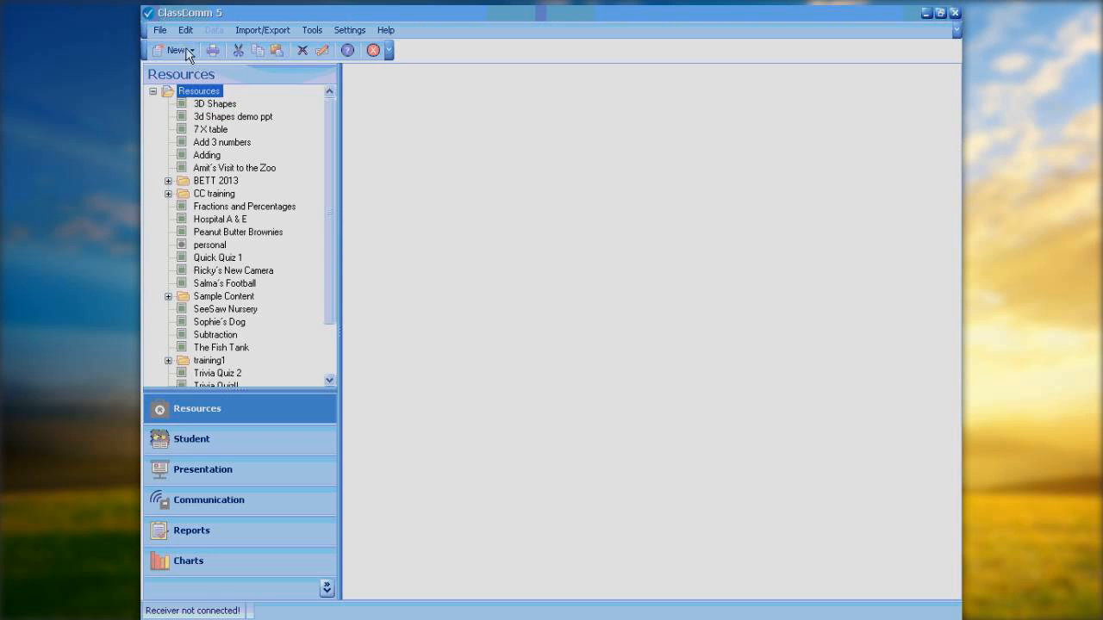
pyautogui.click(192, 50)
pyautogui.moveTo(228, 90)
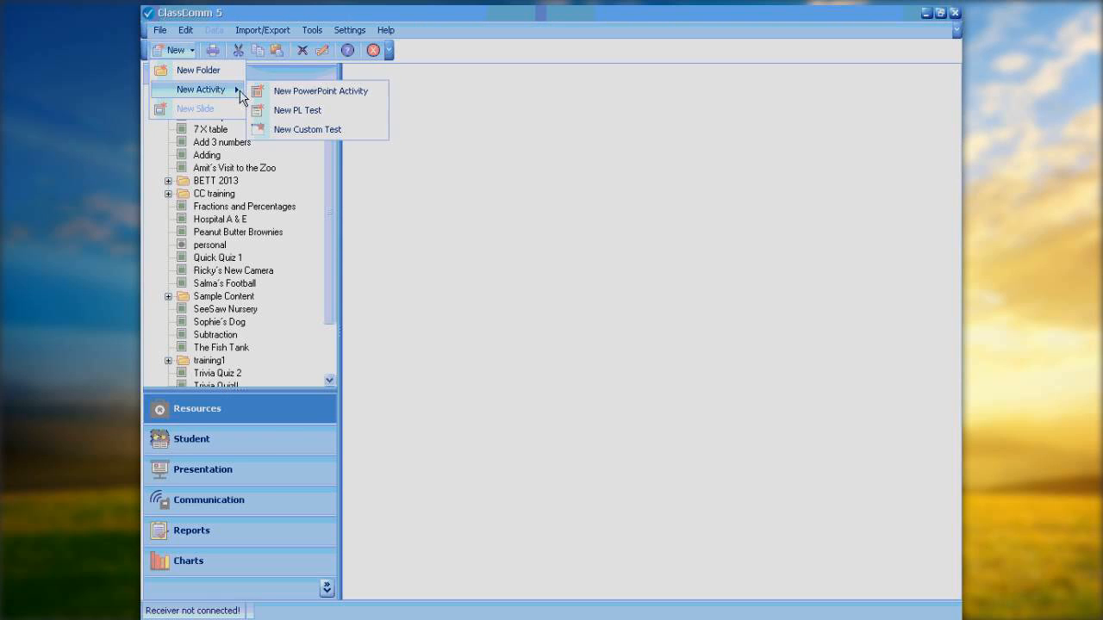
pyautogui.click(298, 91)
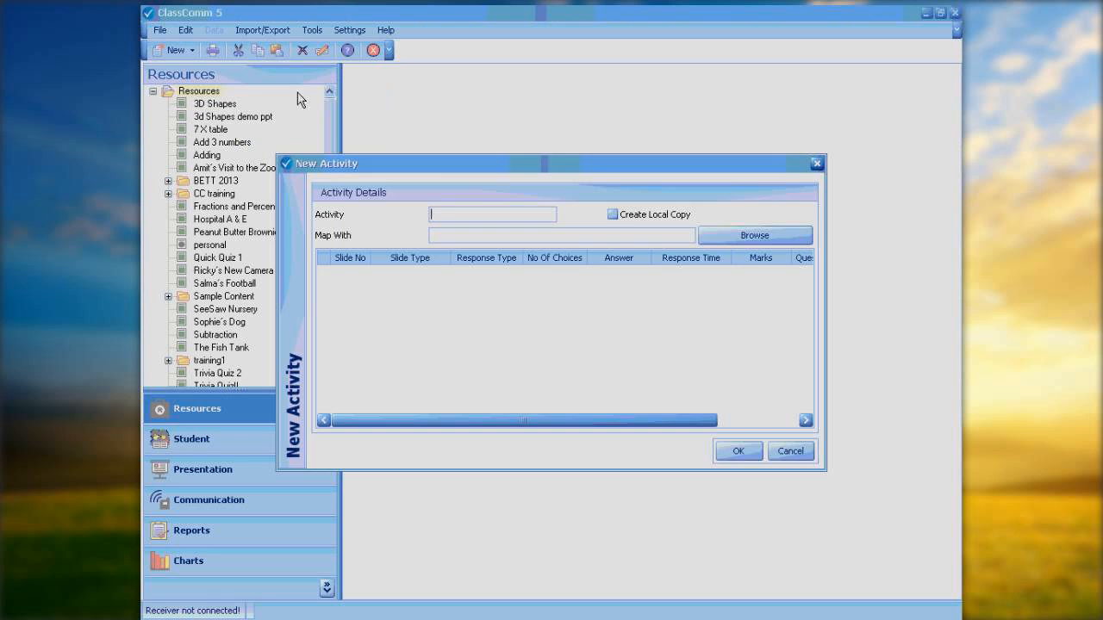
pyautogui.click(734, 234)
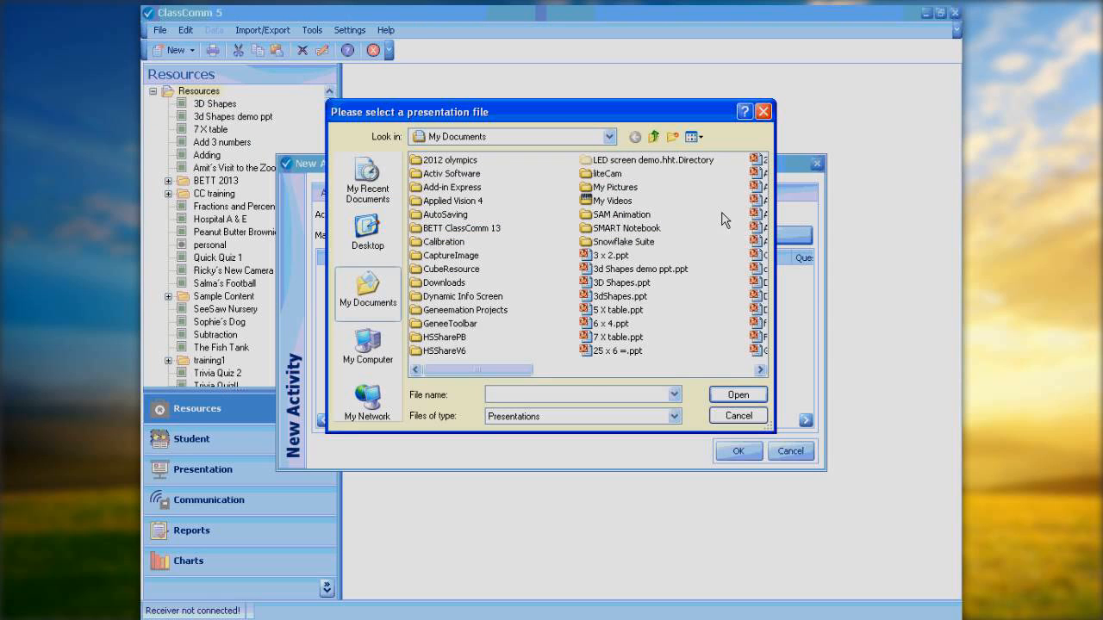
pyautogui.doubleClick(629, 268)
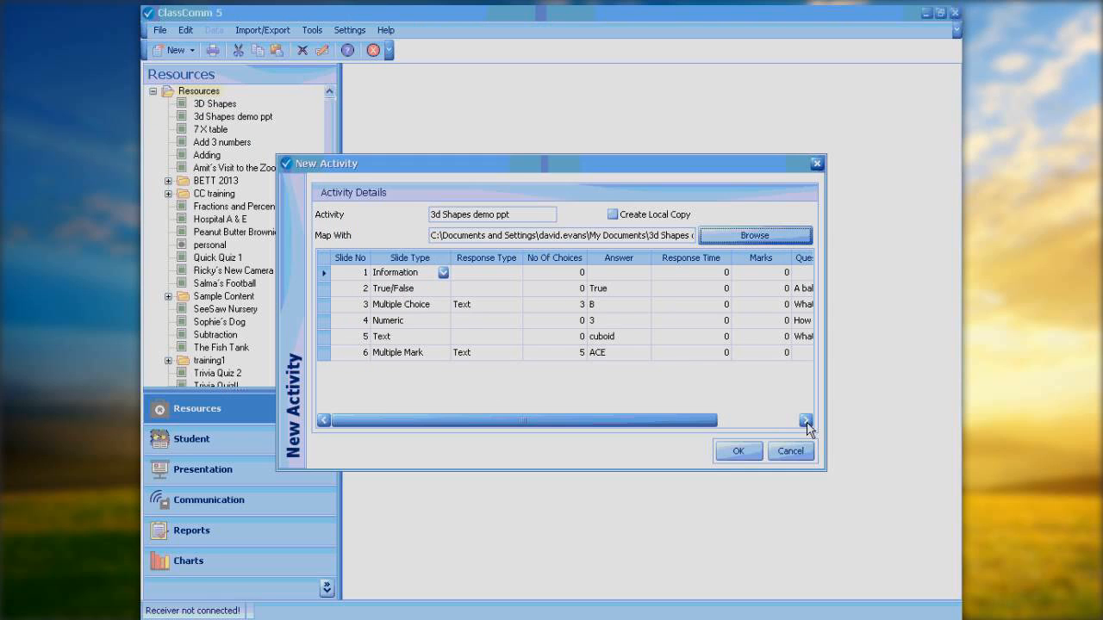
# Step: Try to confirm the new activity, dismiss the message, move the dialog aside and cancel it
pyautogui.click(750, 457)
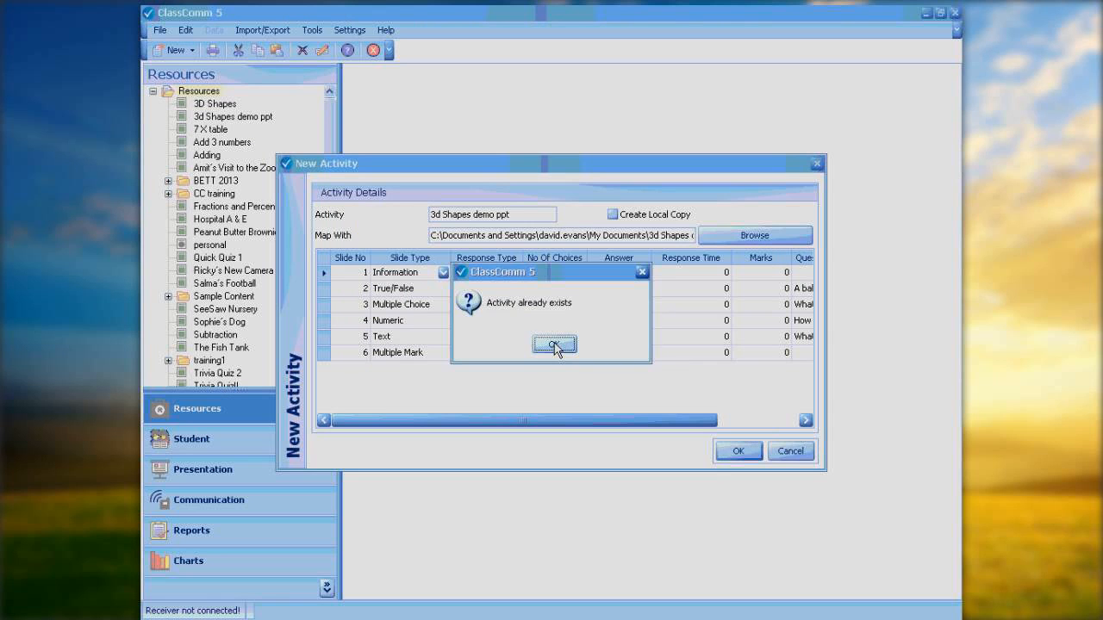
pyautogui.click(554, 345)
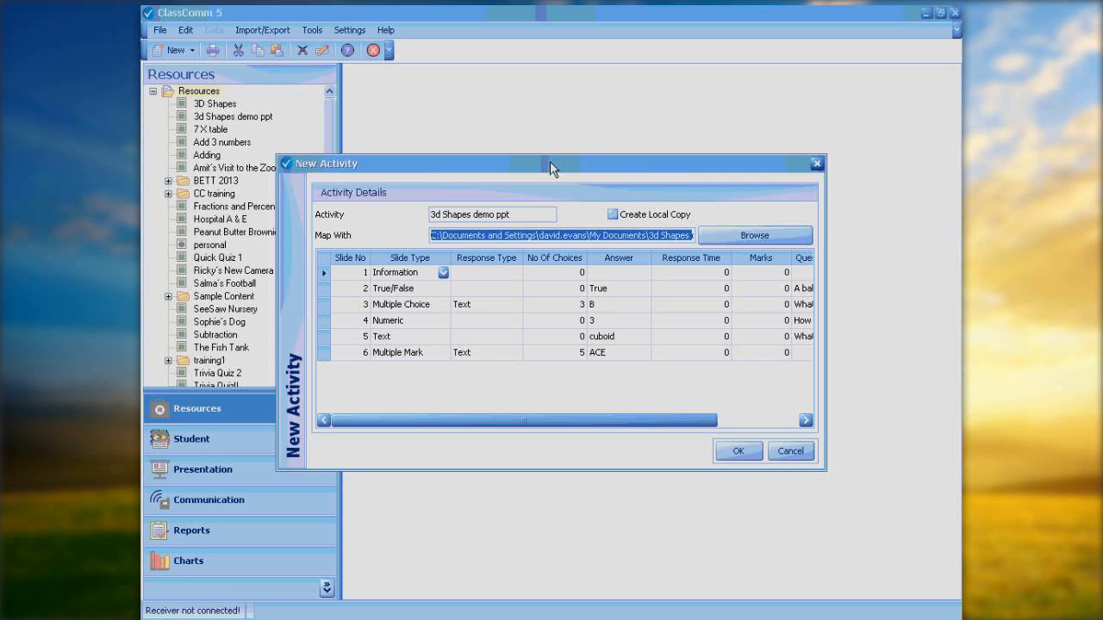
pyautogui.moveTo(549, 161); pyautogui.dragTo(697, 91)
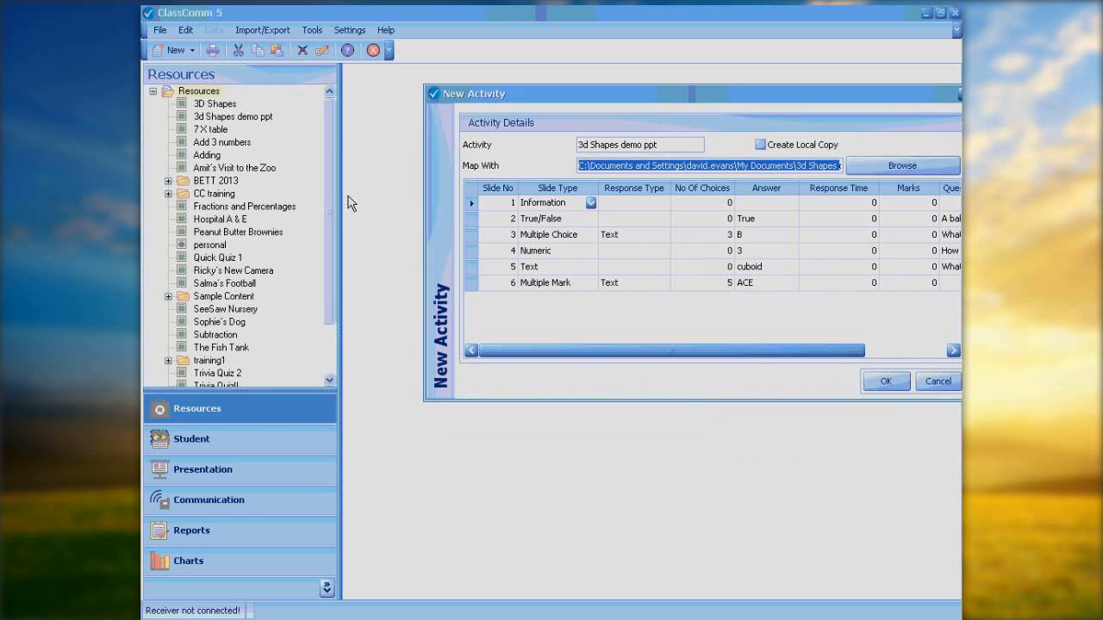
pyautogui.click(936, 382)
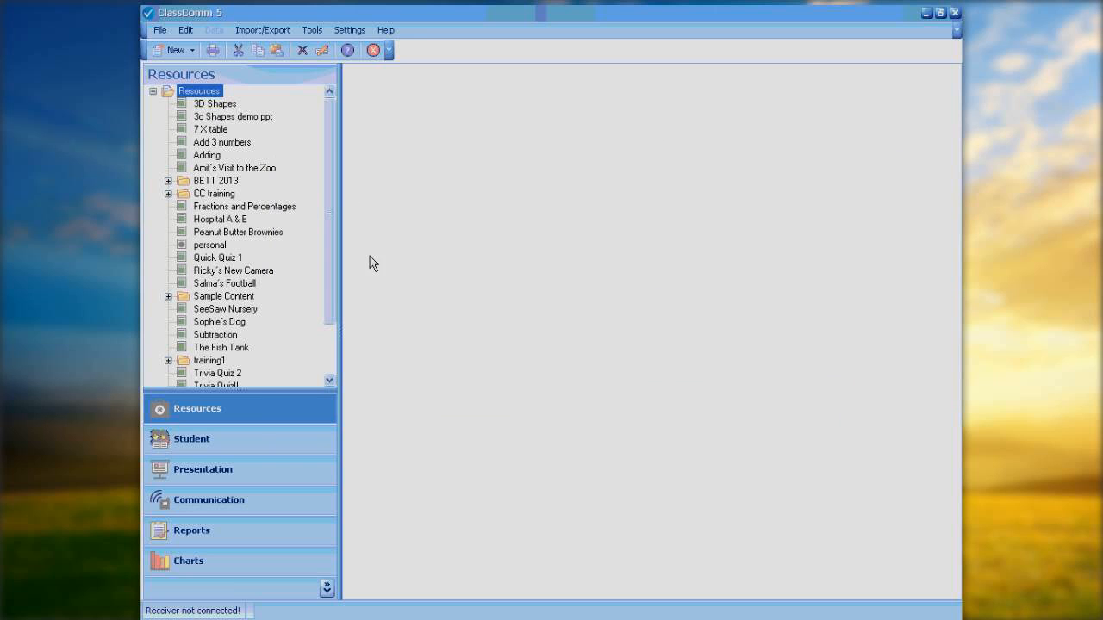
# Step: Open the existing 3d Shapes demo ppt activity to view its slides
pyautogui.moveTo(335, 301); pyautogui.dragTo(347, 270)
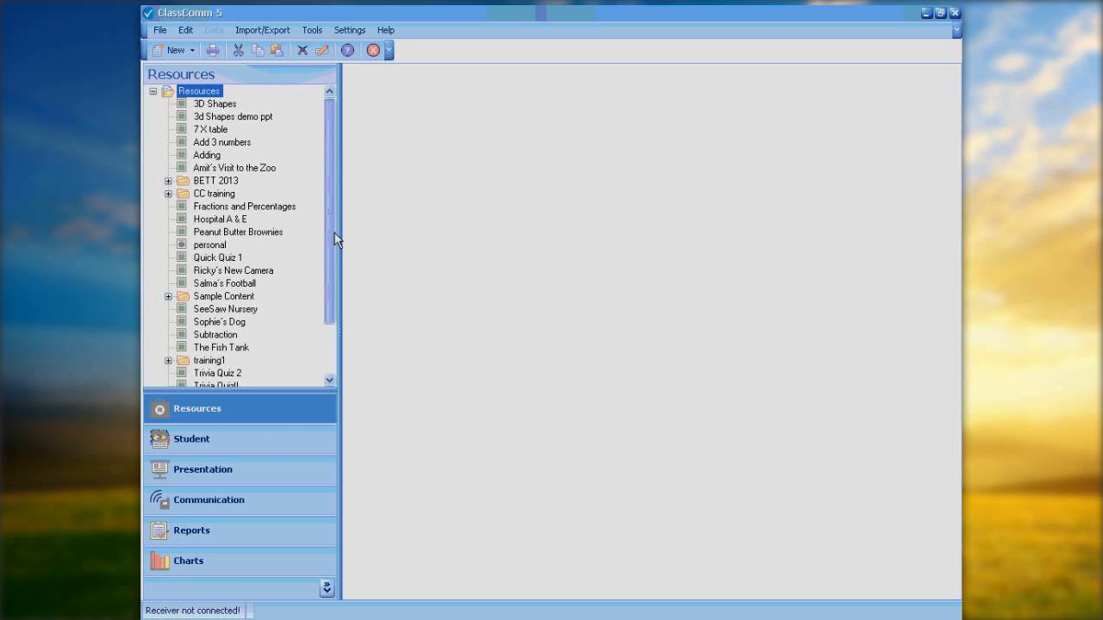
pyautogui.click(208, 116)
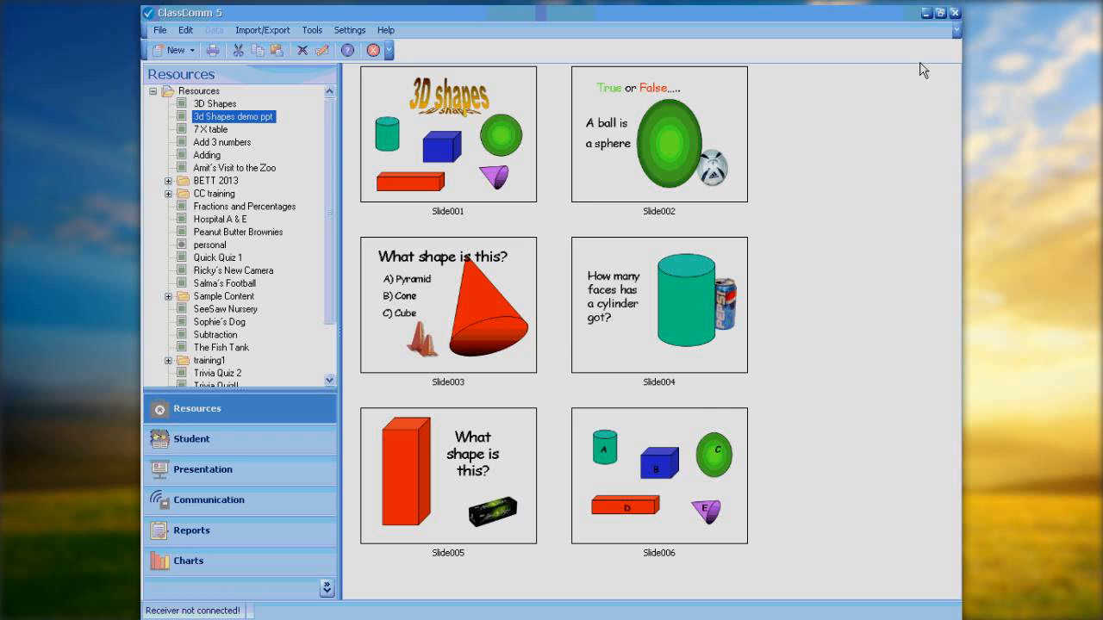
# Step: Close ClassComm 5, confirming the exit
pyautogui.click(954, 14)
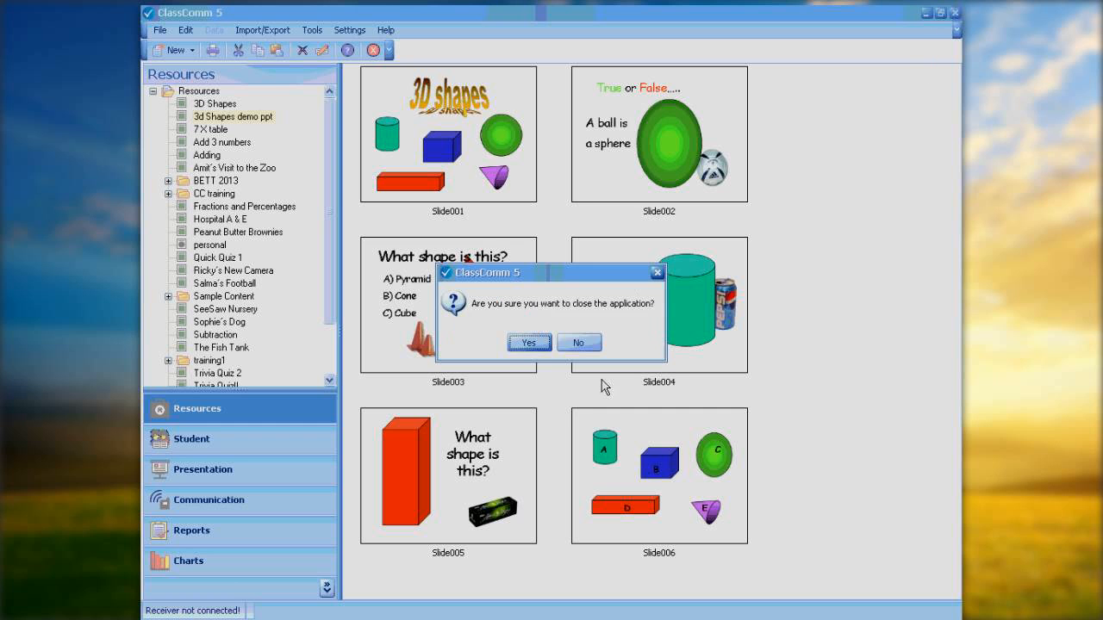
pyautogui.click(539, 343)
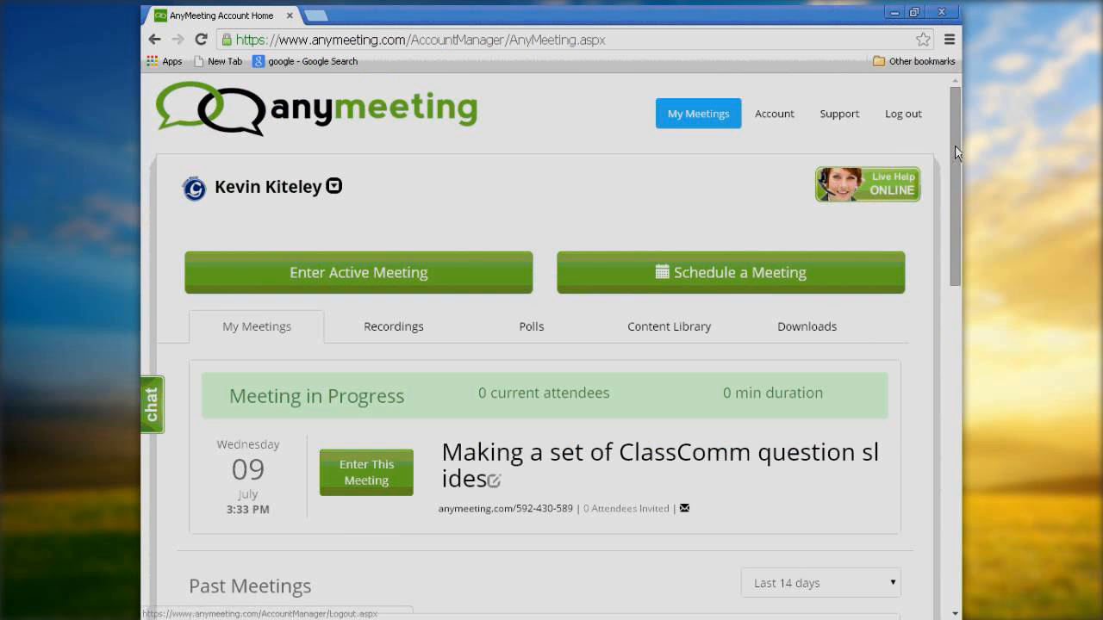
# Step: Close the browser window showing the AnyMeeting account home page
pyautogui.scroll(-4, 954, 145)
pyautogui.moveTo(961, 368); pyautogui.dragTo(927, 31)
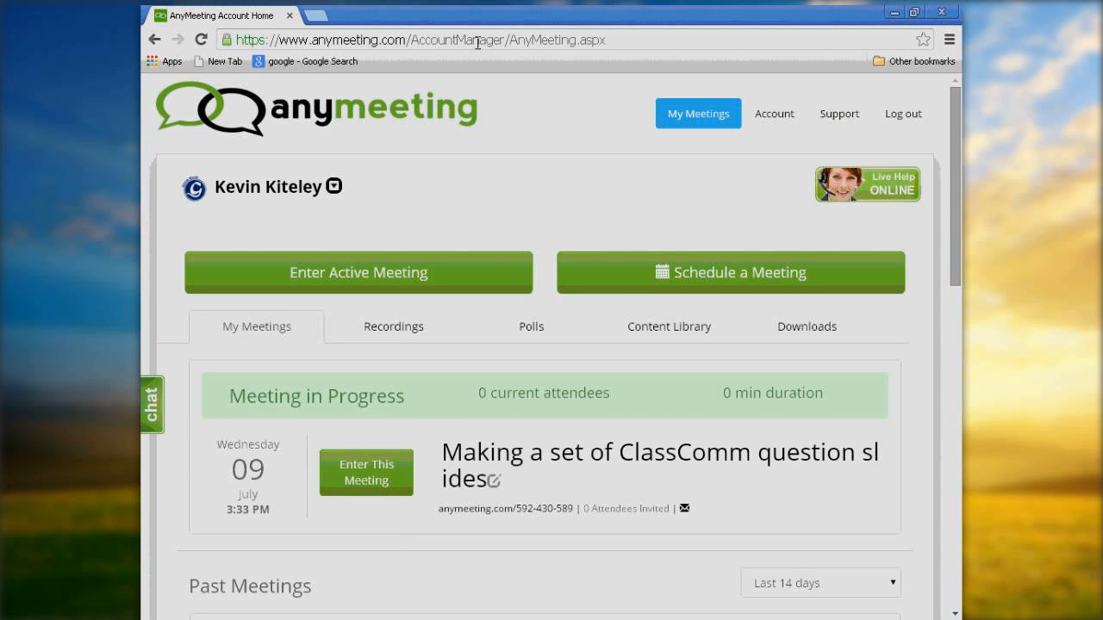
pyautogui.click(316, 16)
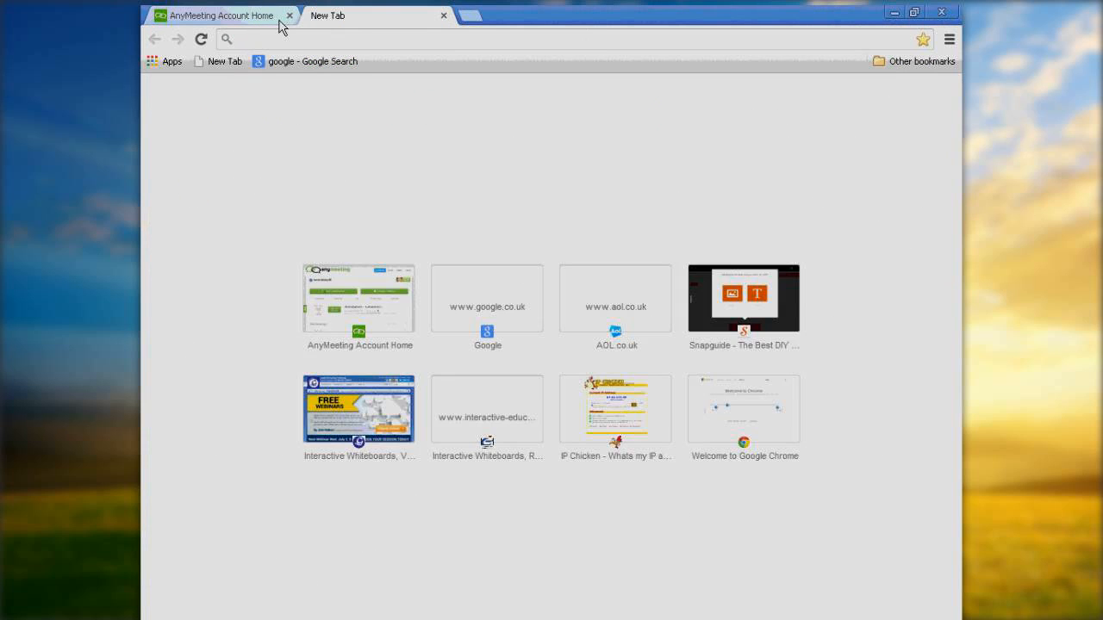
pyautogui.click(233, 16)
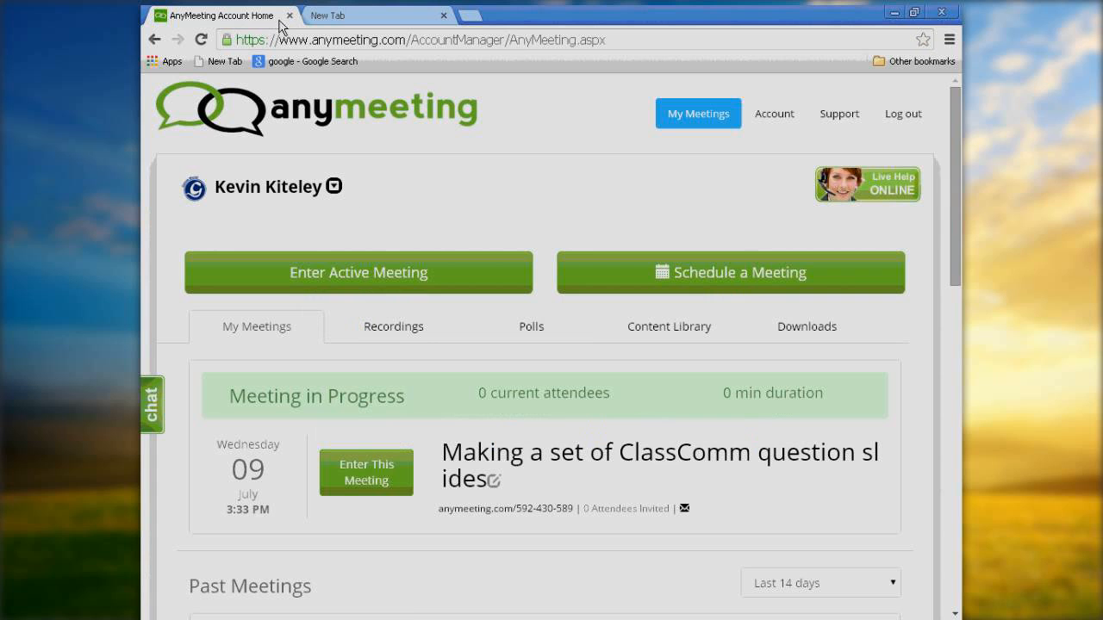
pyautogui.click(940, 13)
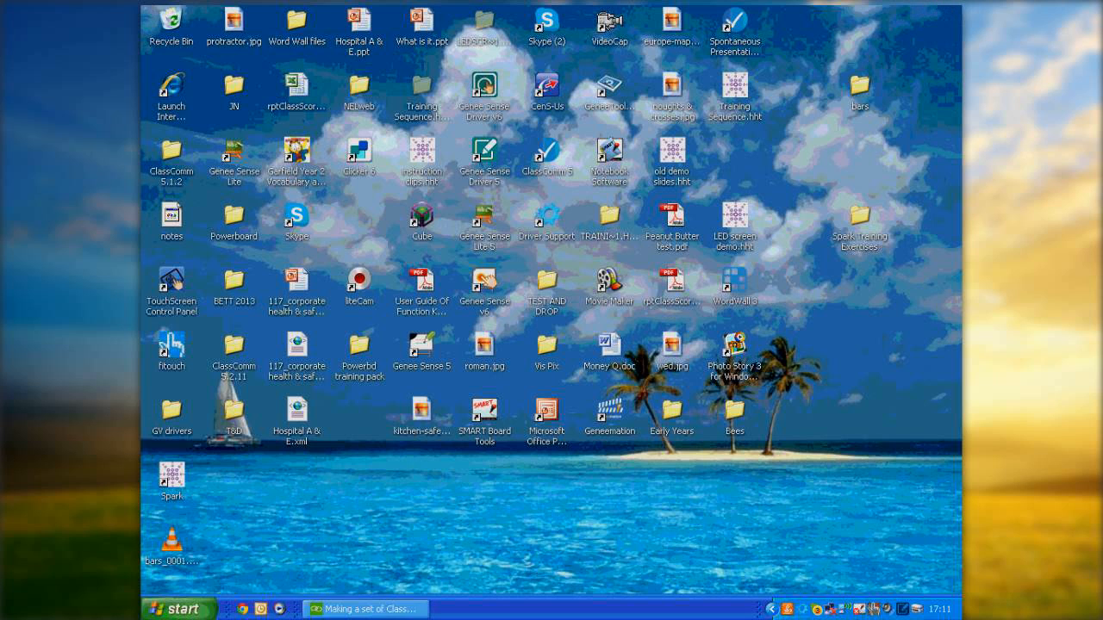
# Step: Switch to the AnyMeeting conference window and end the meeting
pyautogui.click(411, 607)
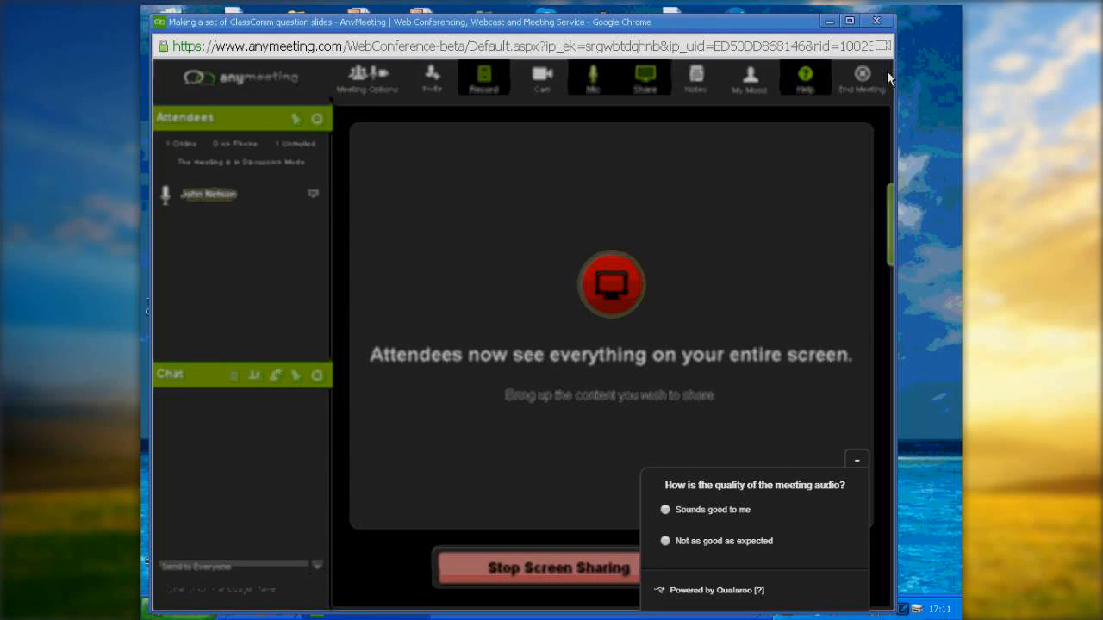
pyautogui.click(883, 79)
pyautogui.click(618, 422)
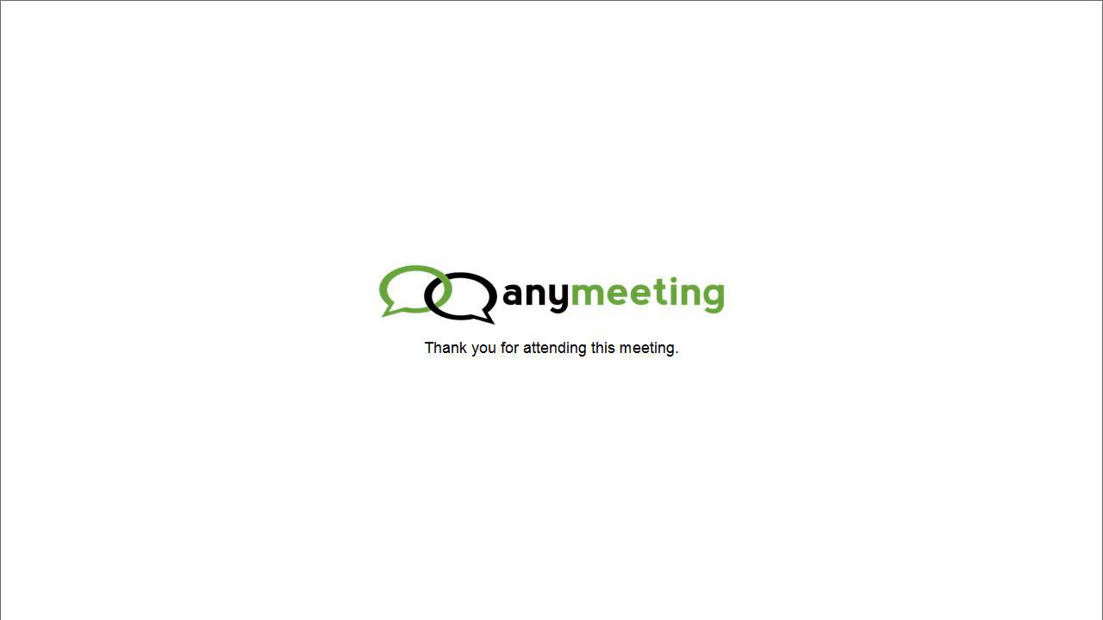